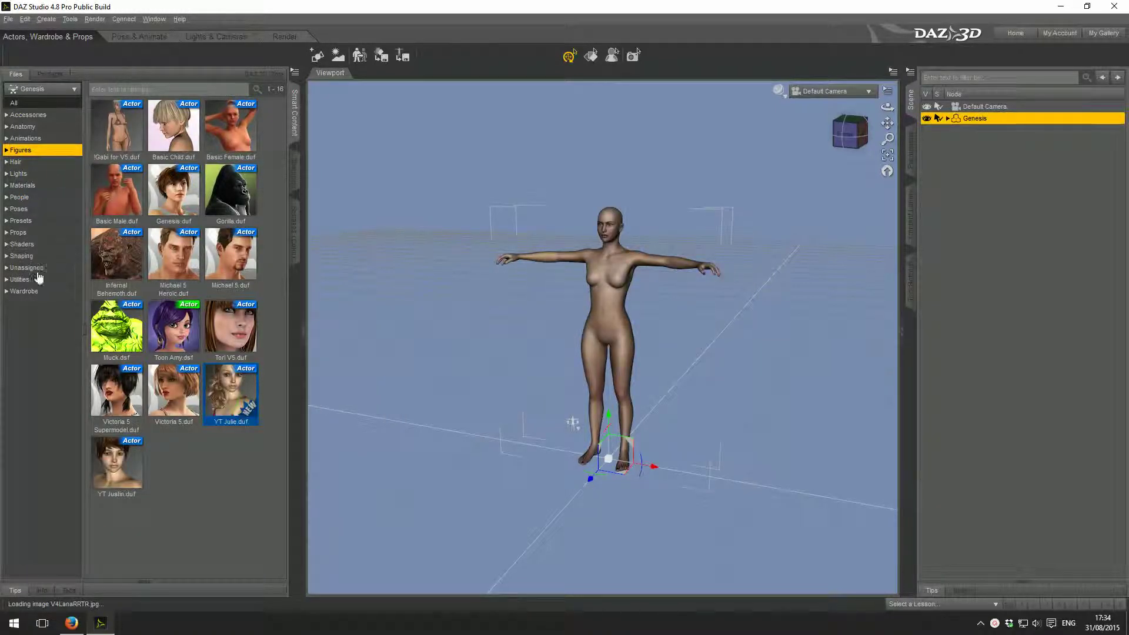
Dress the Genesis figure in the B25SilkDress from the wardrobe's dresses
click(22, 292)
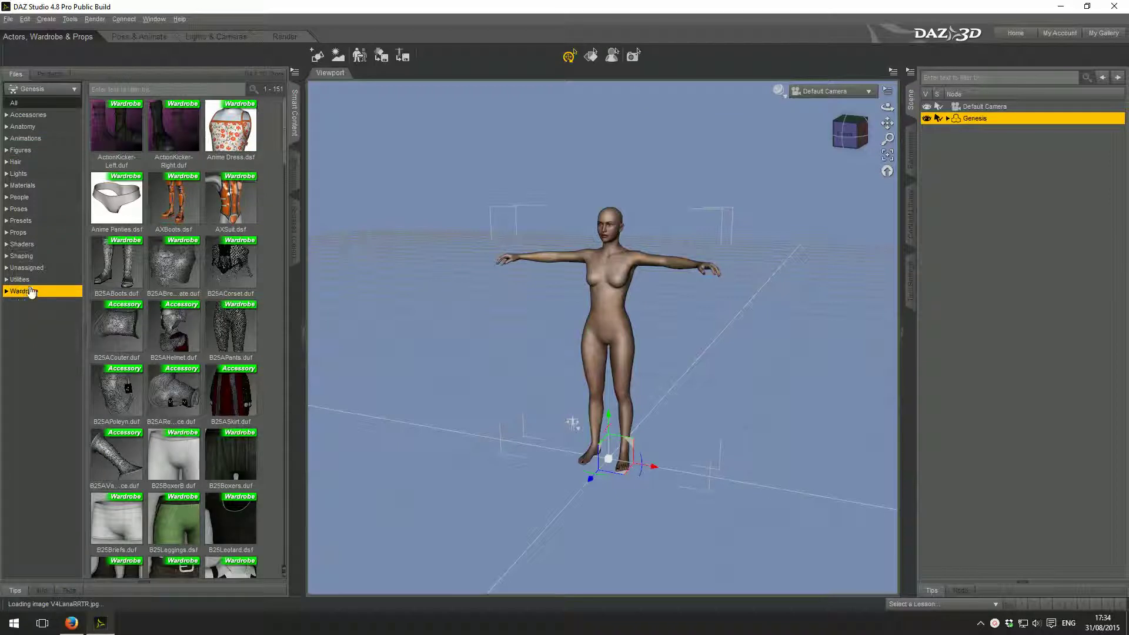
click(6, 292)
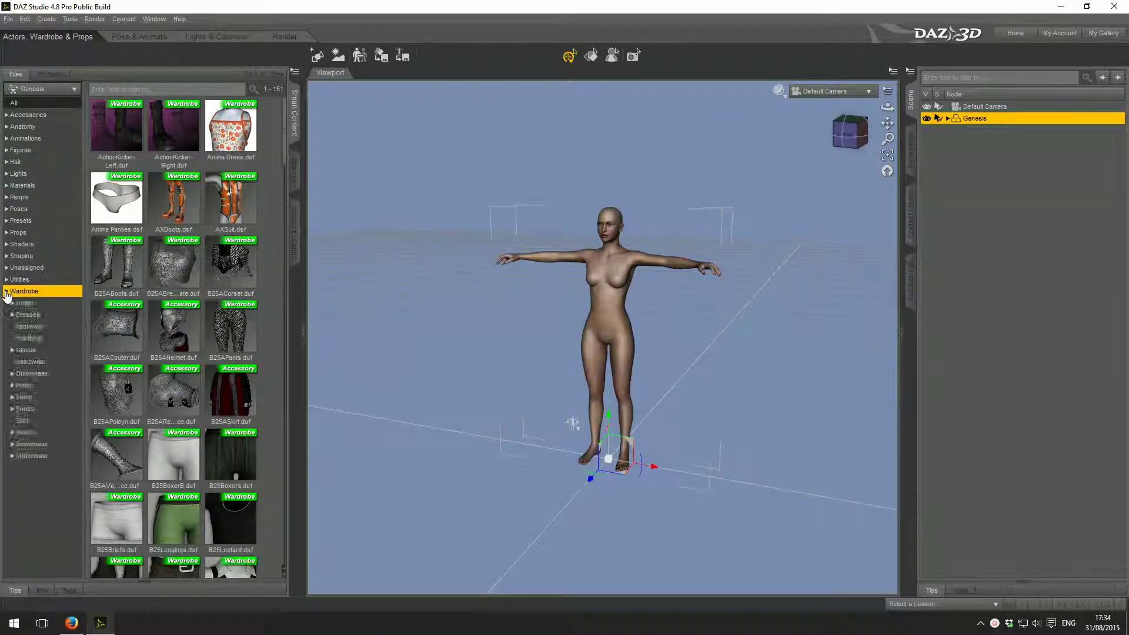
click(29, 315)
double_click(235, 138)
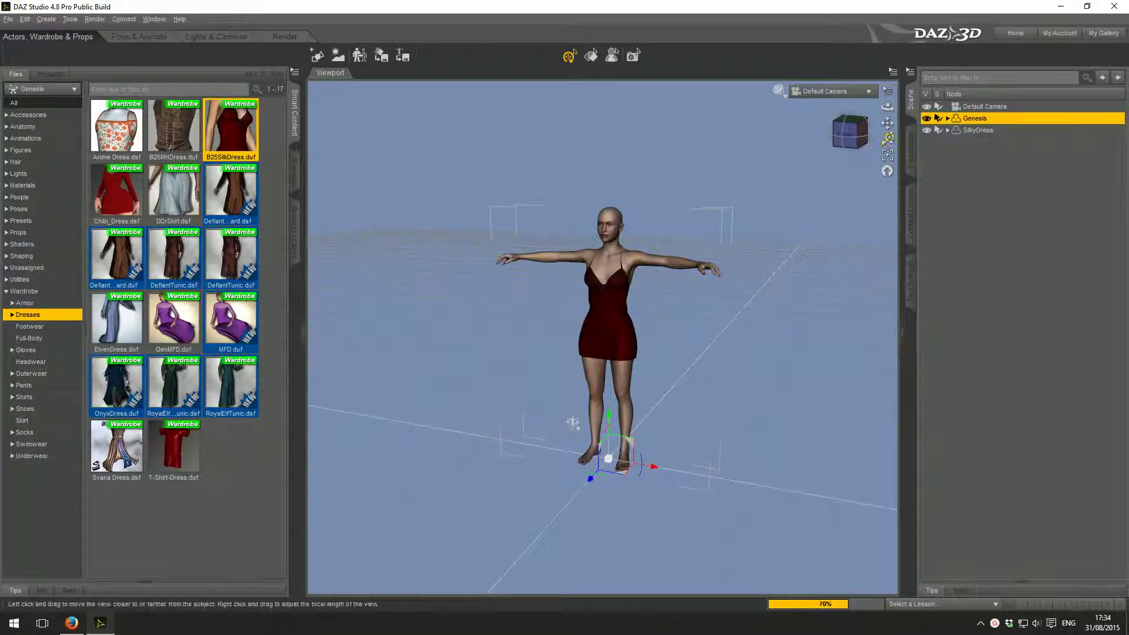
drag(888, 138, 879, 125)
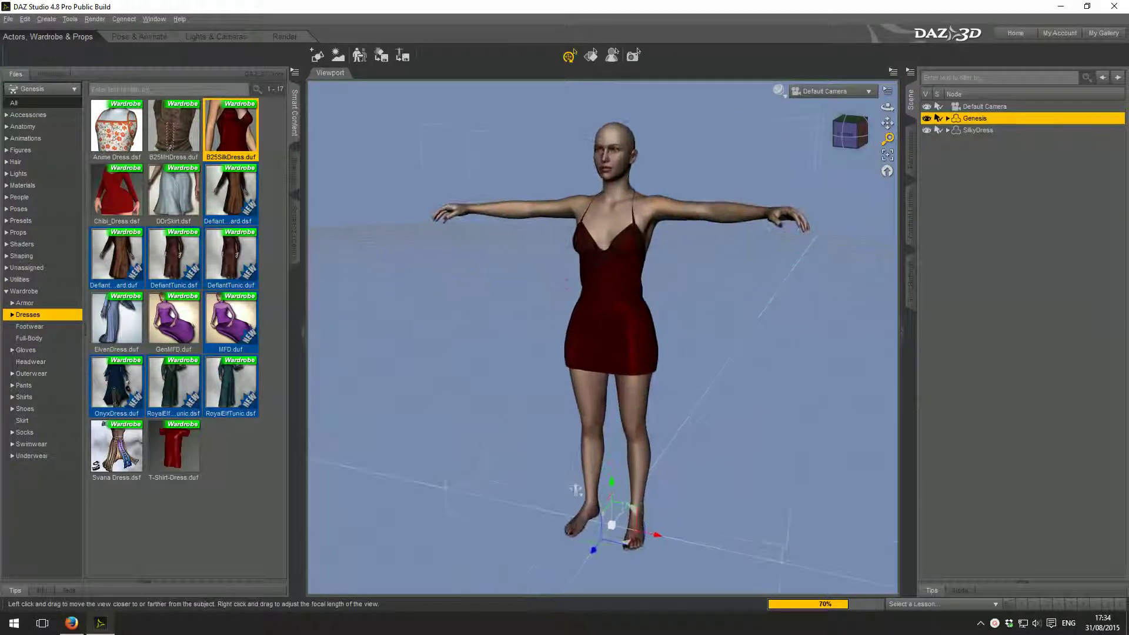
Add the Aldora Hair and the Chibi_Shoes_1 footwear to the Genesis figure
click(974, 119)
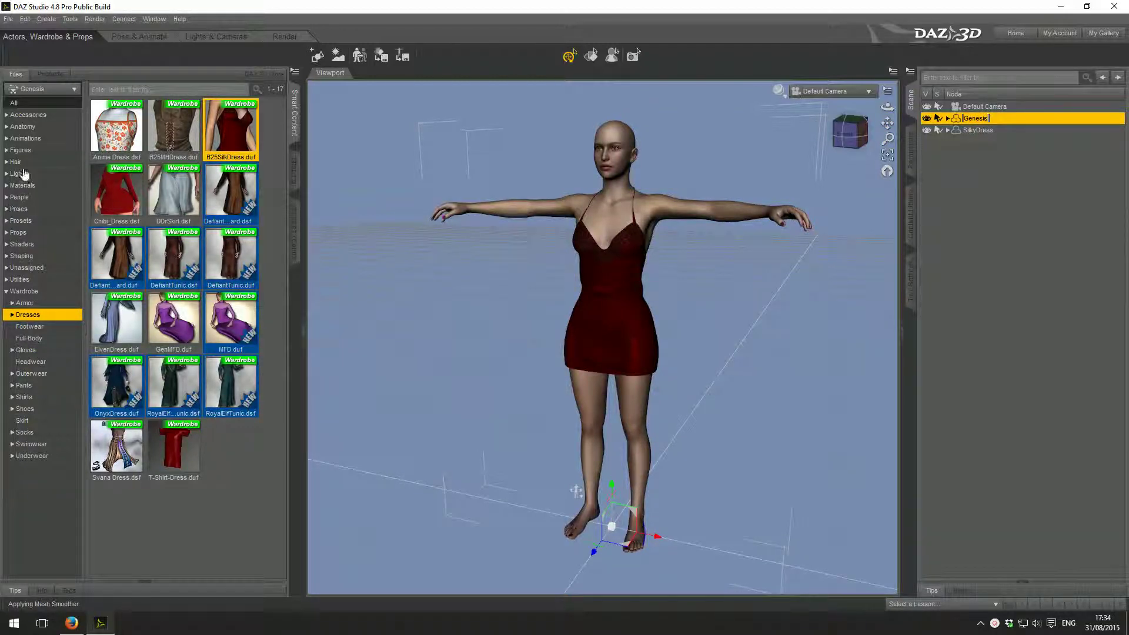
click(22, 162)
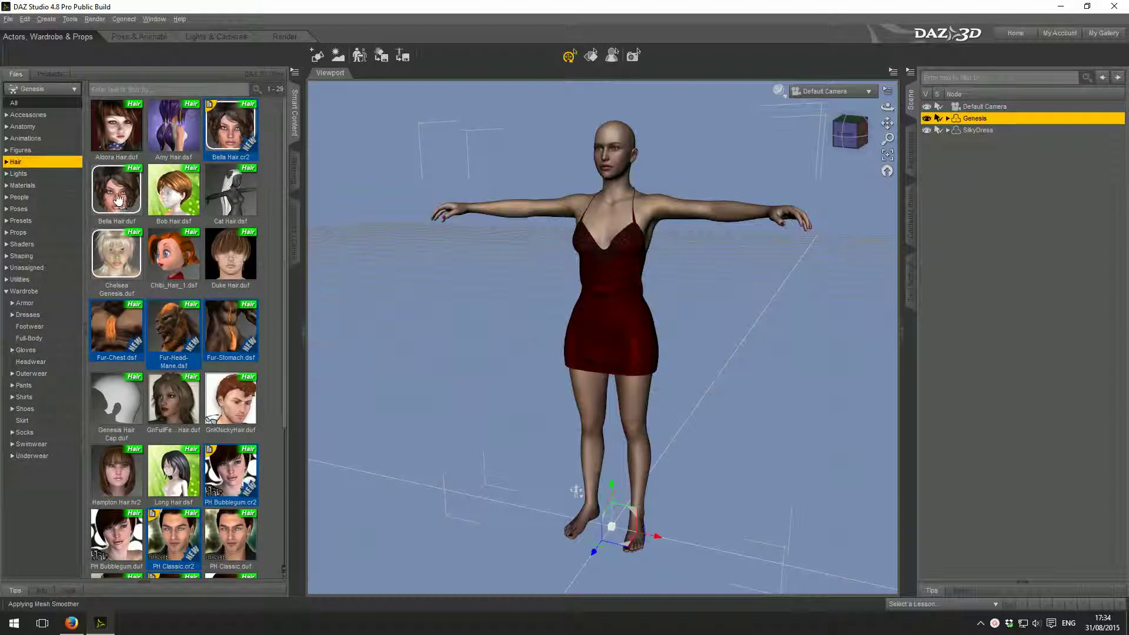
double_click(105, 145)
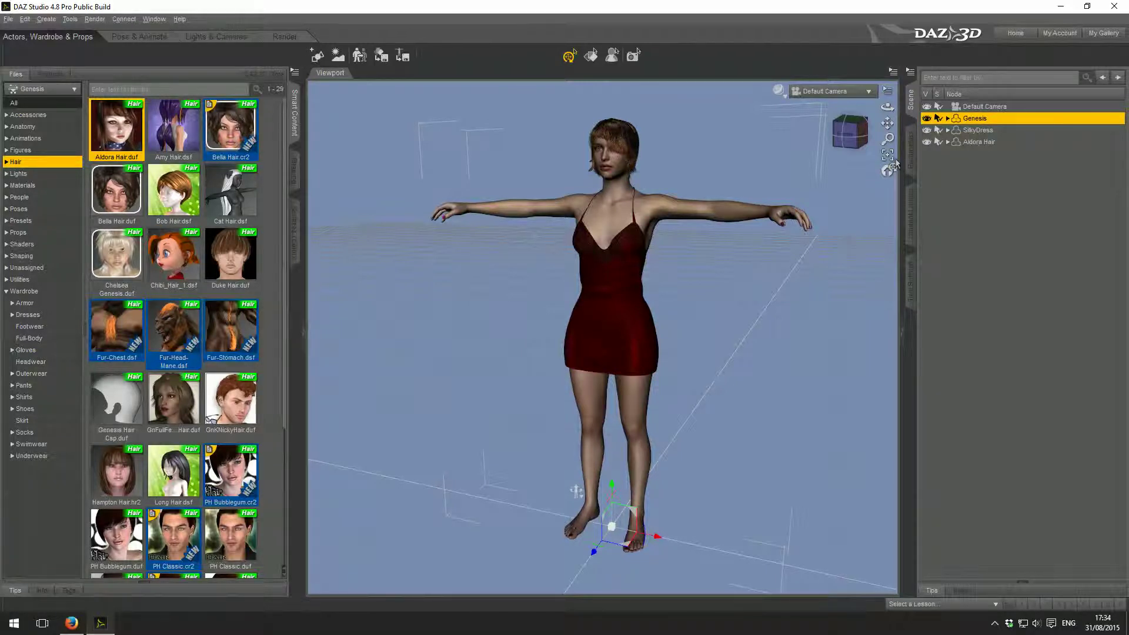
click(25, 410)
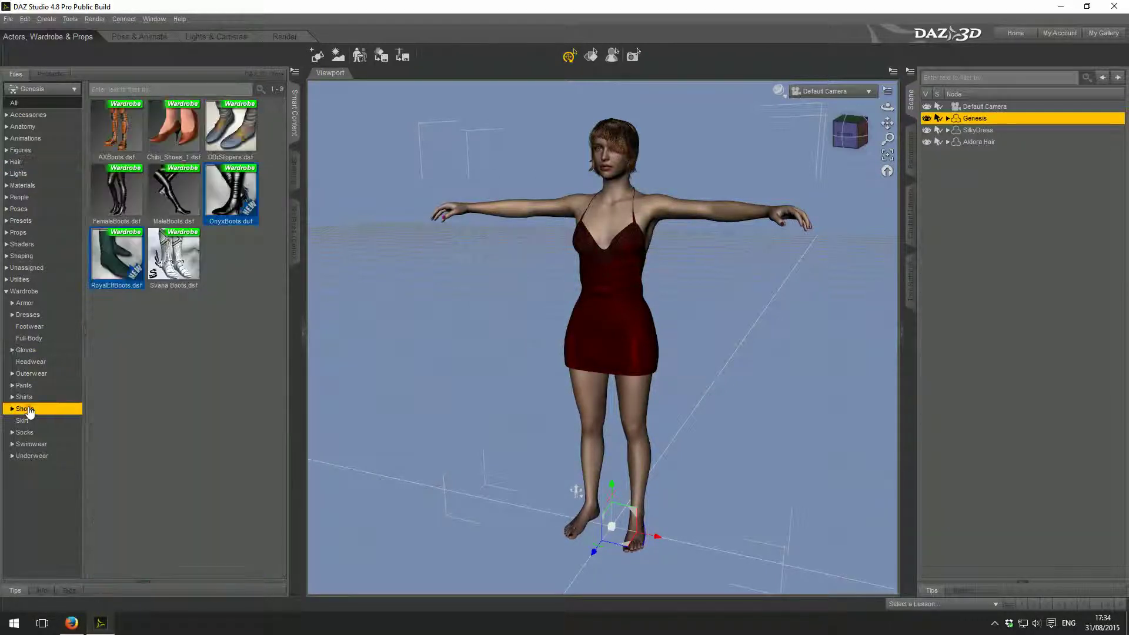
double_click(166, 132)
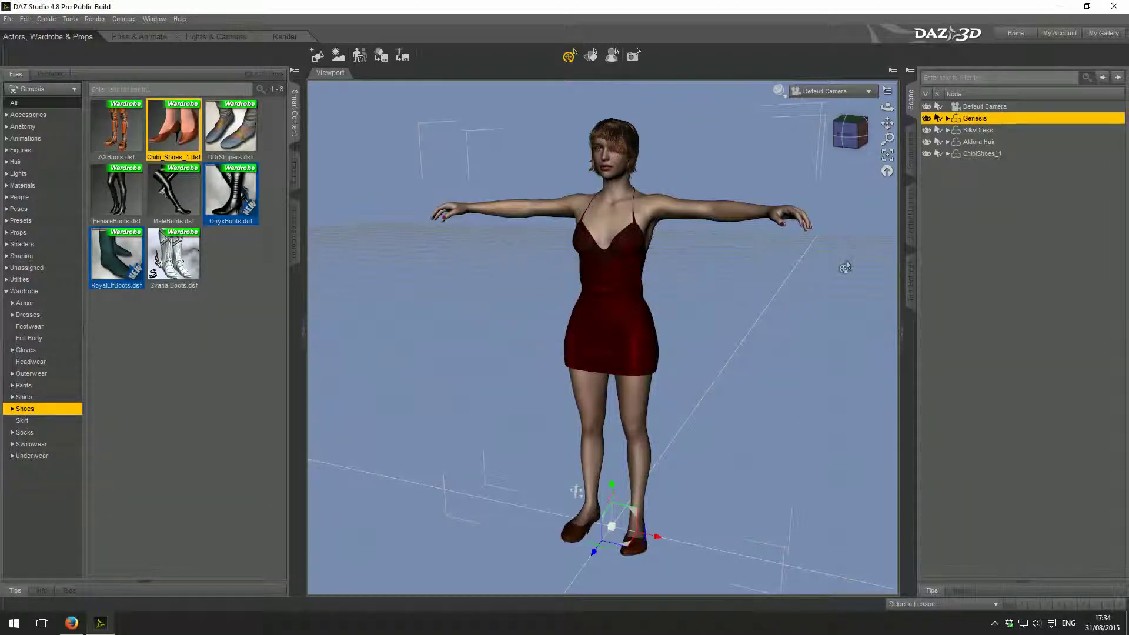
Select the dress, hair and shoes one after another in the scene to check each fitted item
click(973, 132)
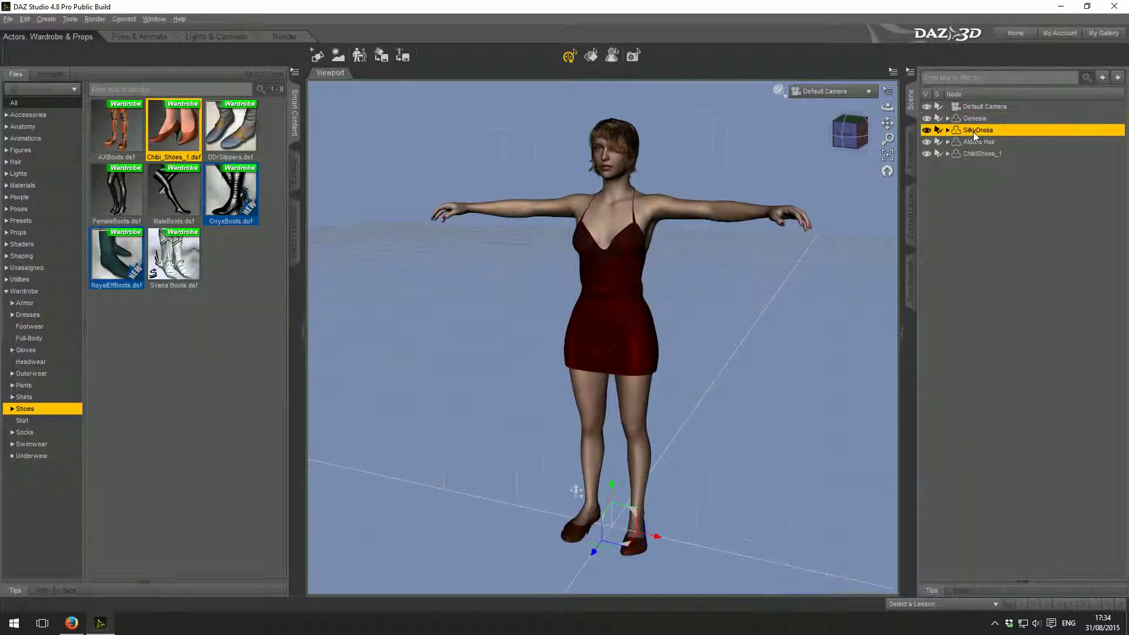
click(971, 145)
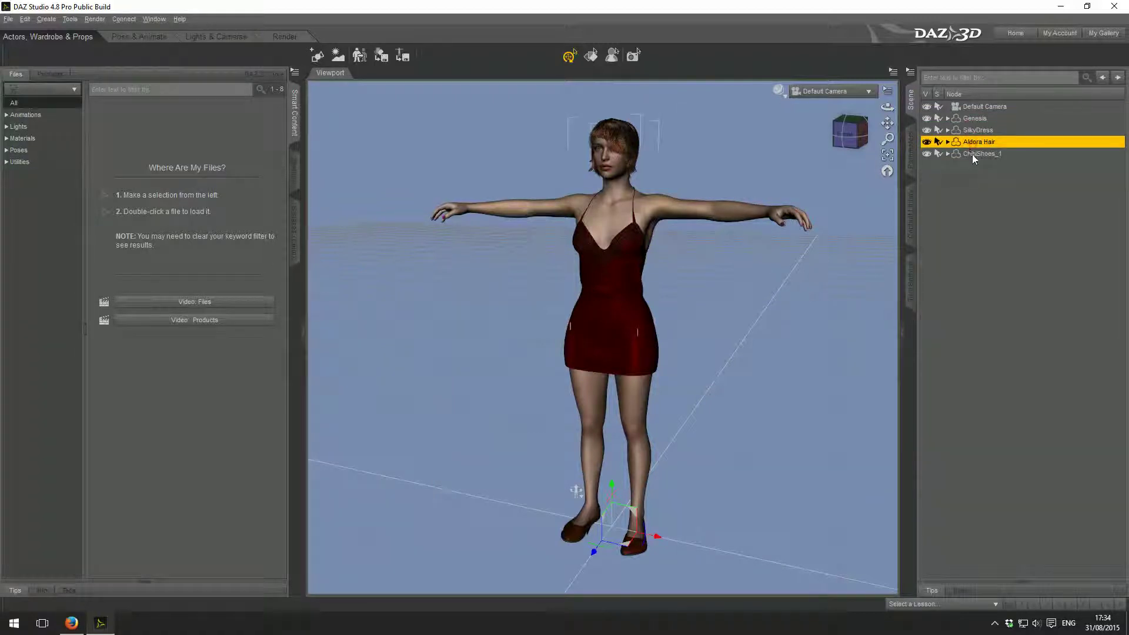
click(972, 154)
Apply the V5Pose05 action pose to the Genesis figure from the poses grouped by function
click(975, 119)
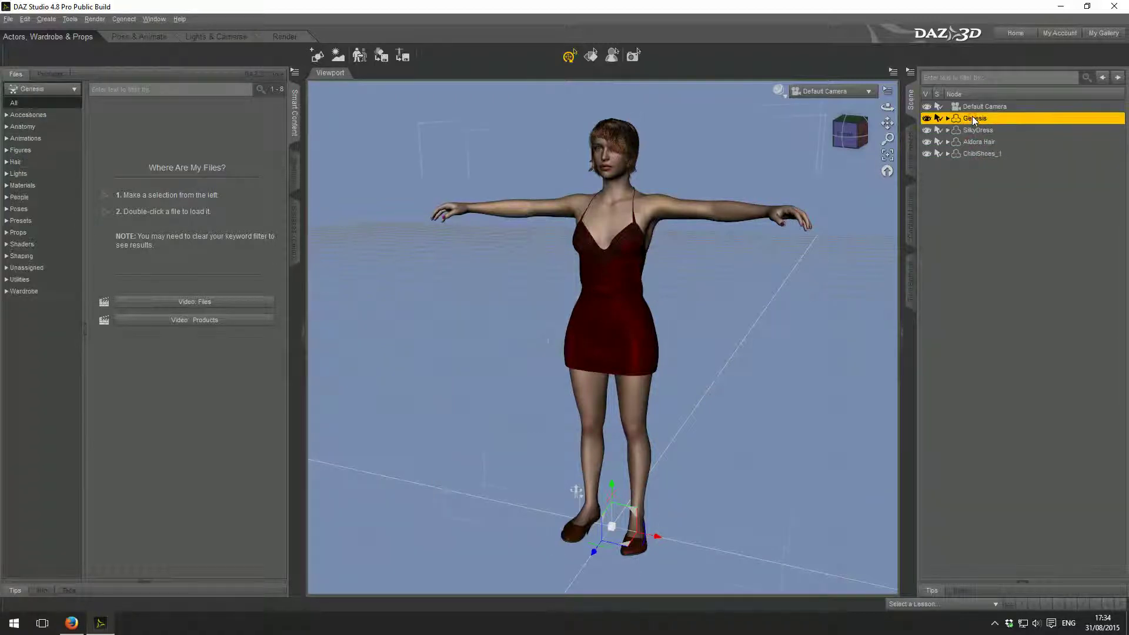
click(136, 38)
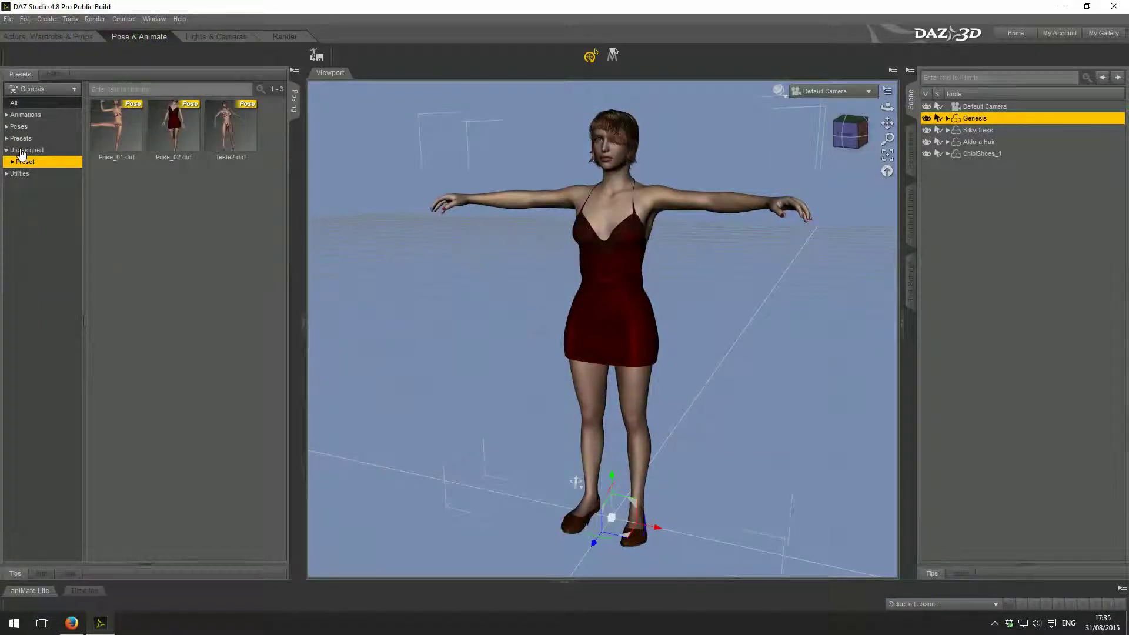
click(19, 127)
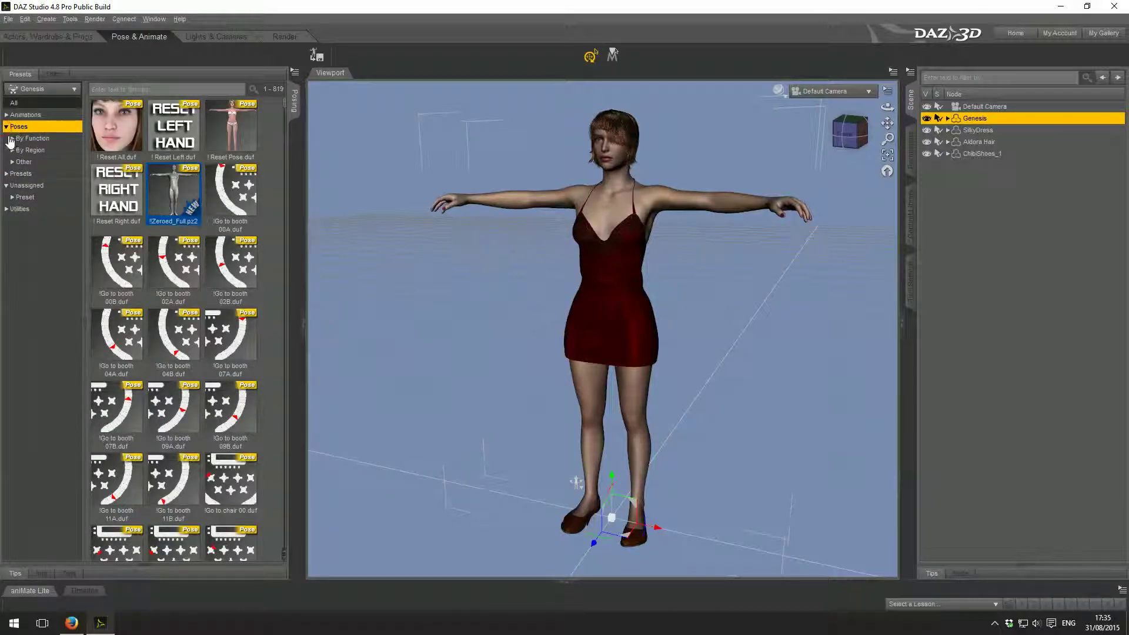
click(12, 140)
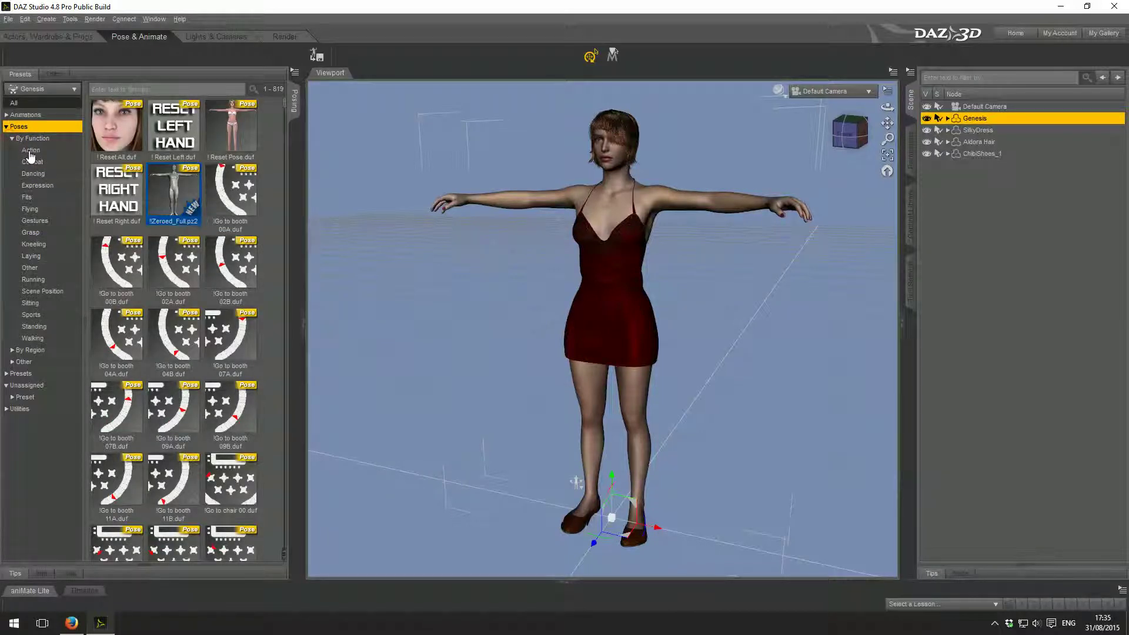
click(32, 151)
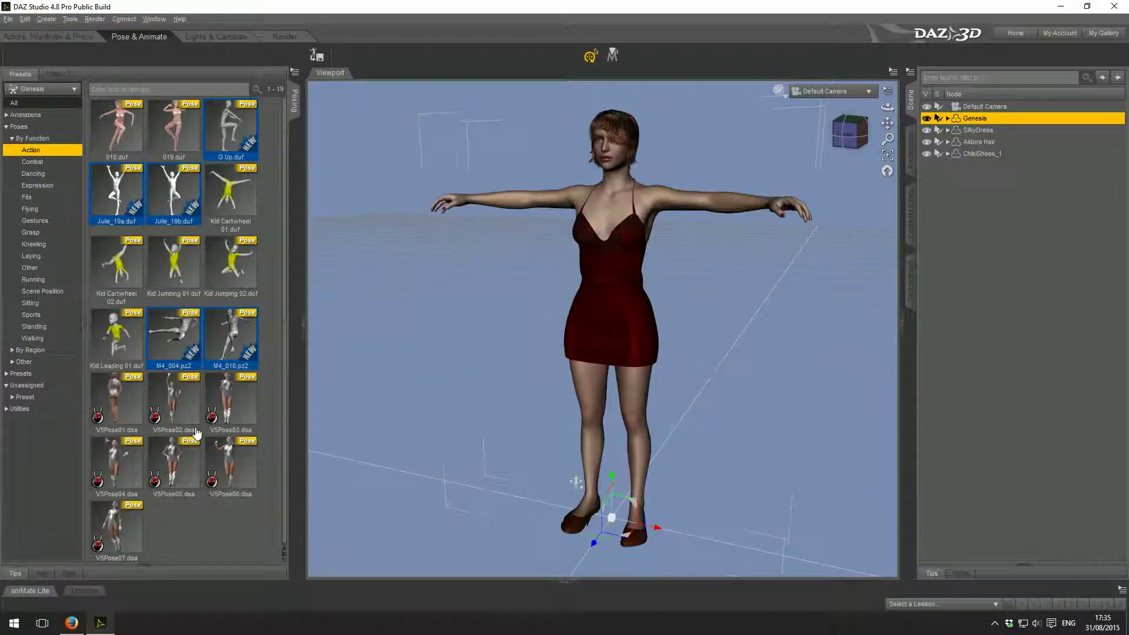
double_click(182, 469)
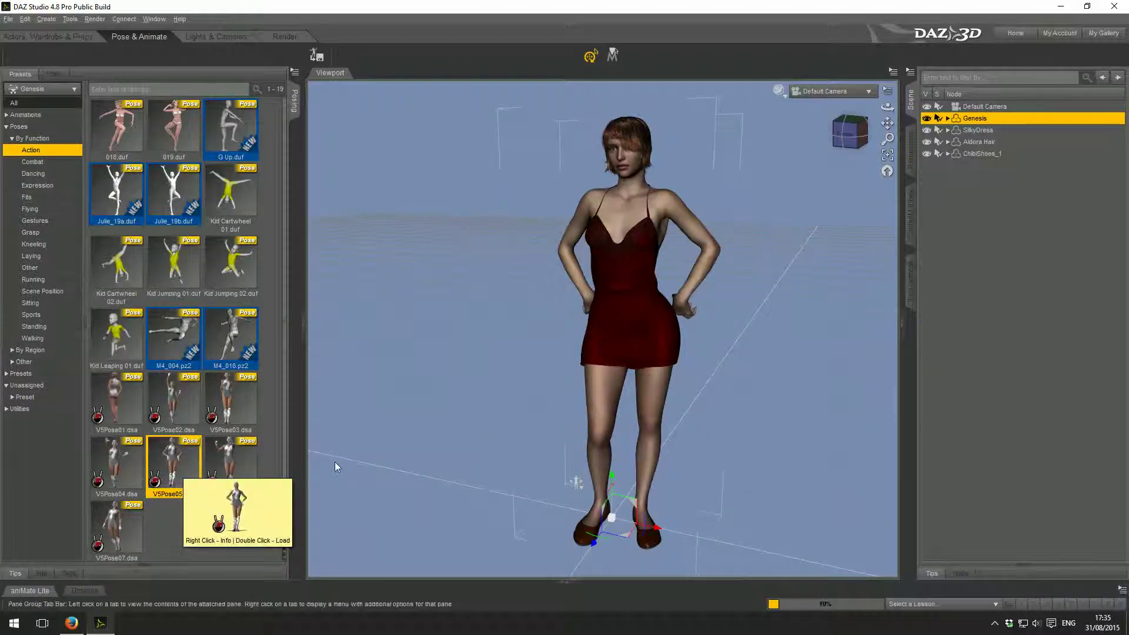
Inspect the posed figure from both sides and try the manipulators on its right shoulder and left collar
drag(847, 138, 872, 139)
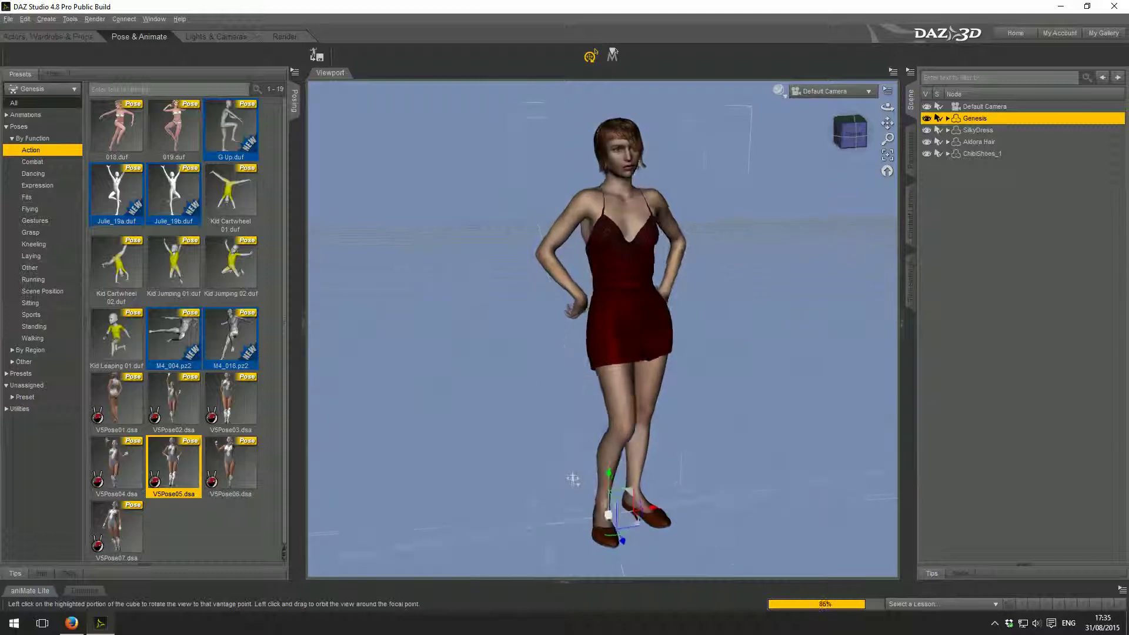
click(554, 248)
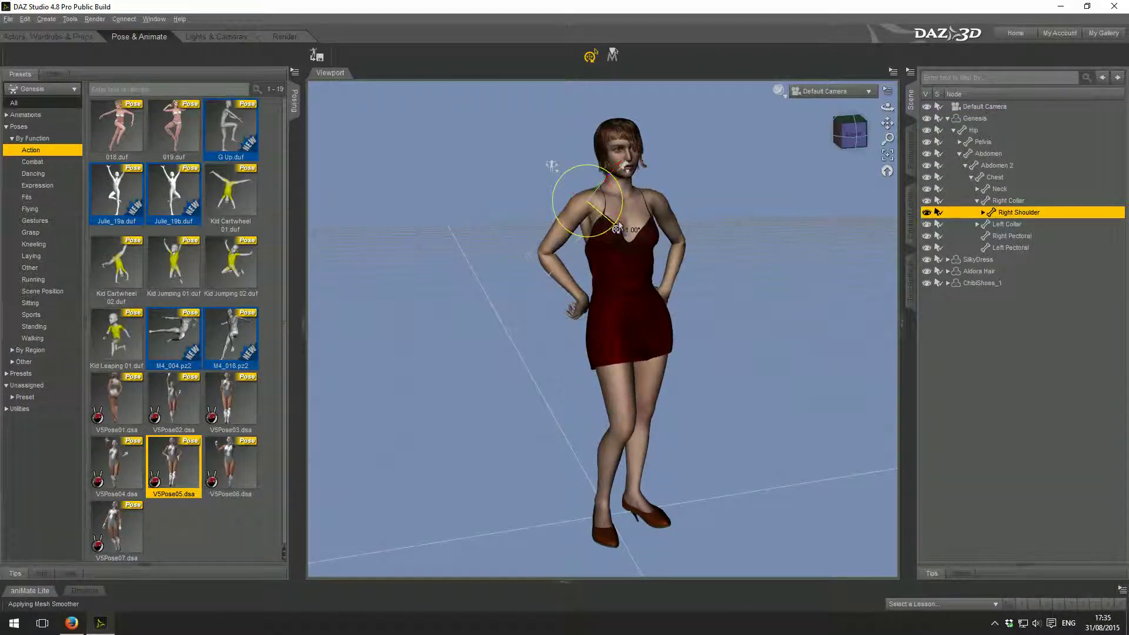
drag(856, 146, 831, 146)
click(684, 228)
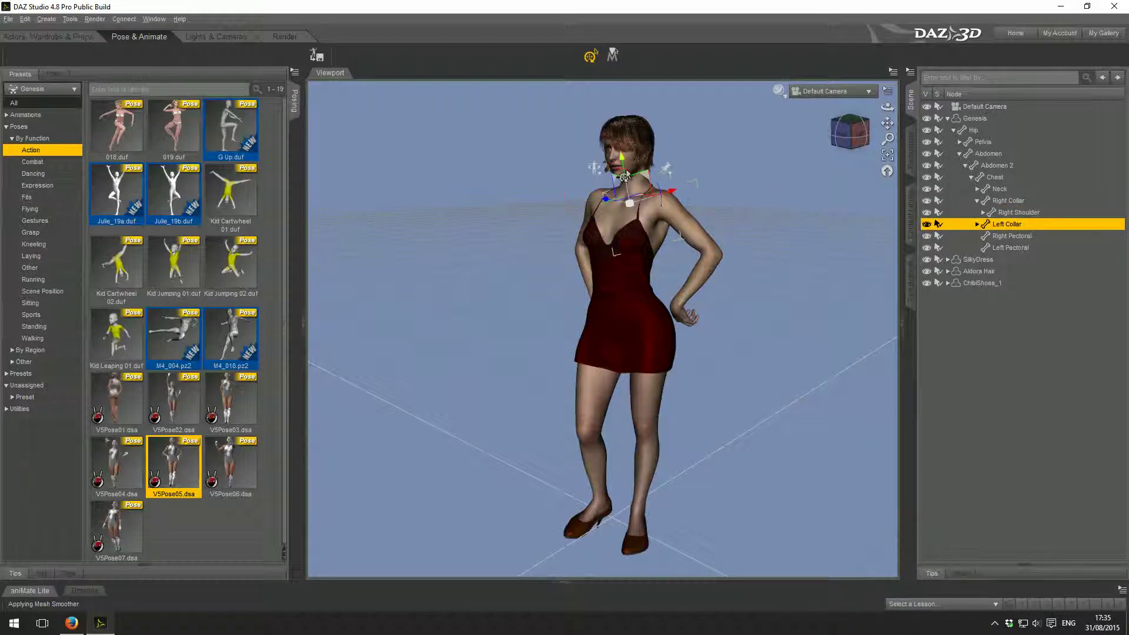
drag(625, 175, 647, 175)
mouse_move(837, 140)
mouse_down()
mouse_move(865, 140)
mouse_move(832, 140)
mouse_up()
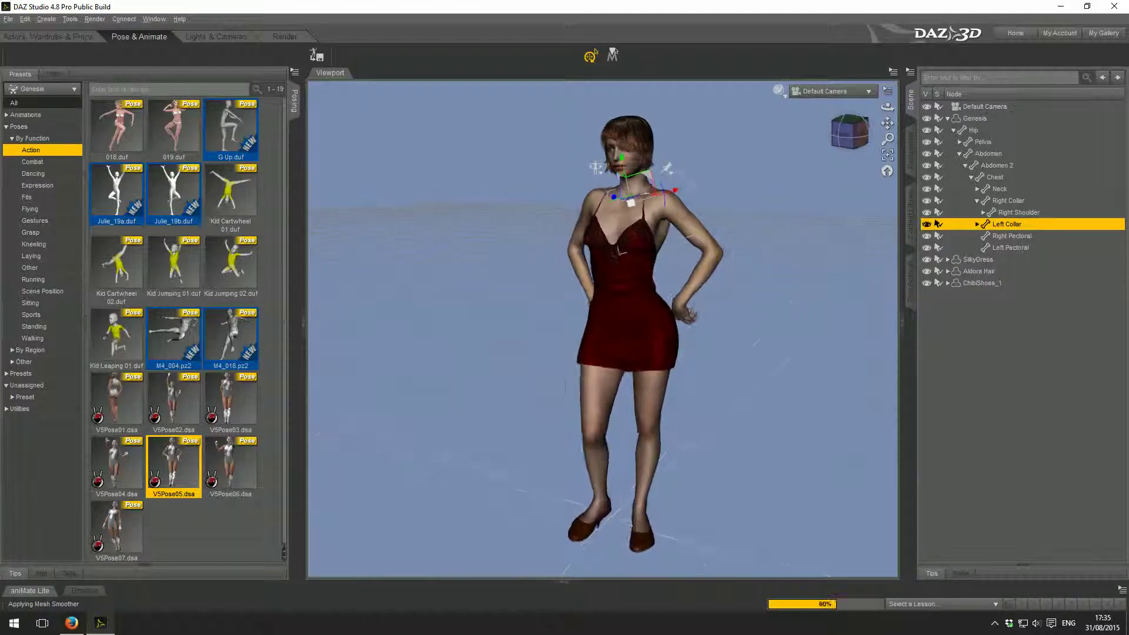
Apply the Hand 023 R pose to the figure from the partial-body hand poses
click(11, 349)
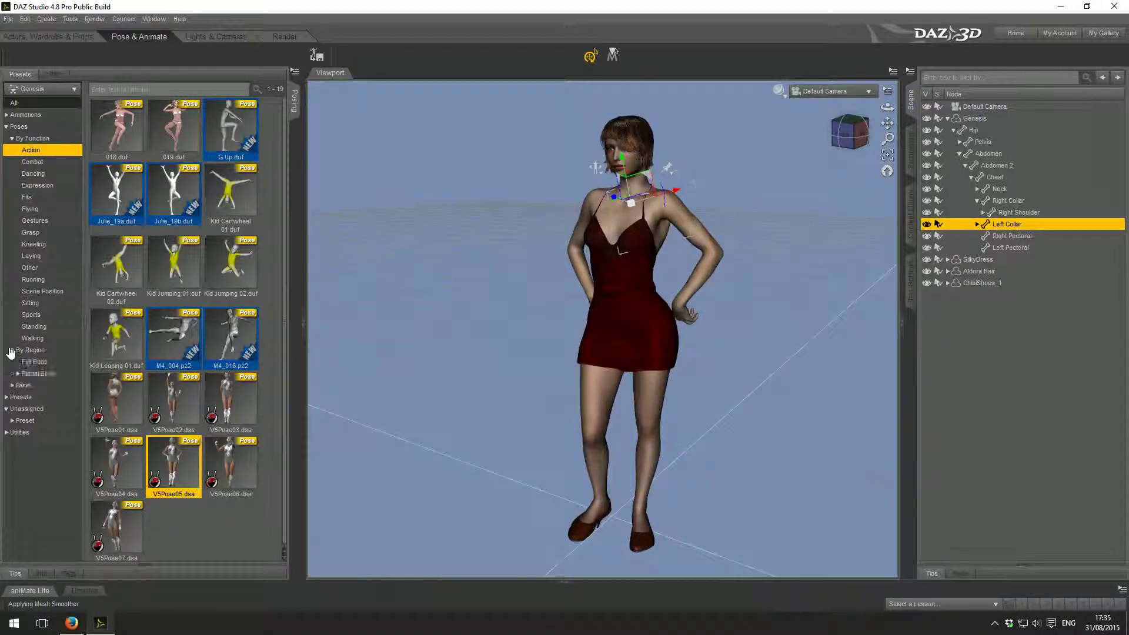
click(16, 376)
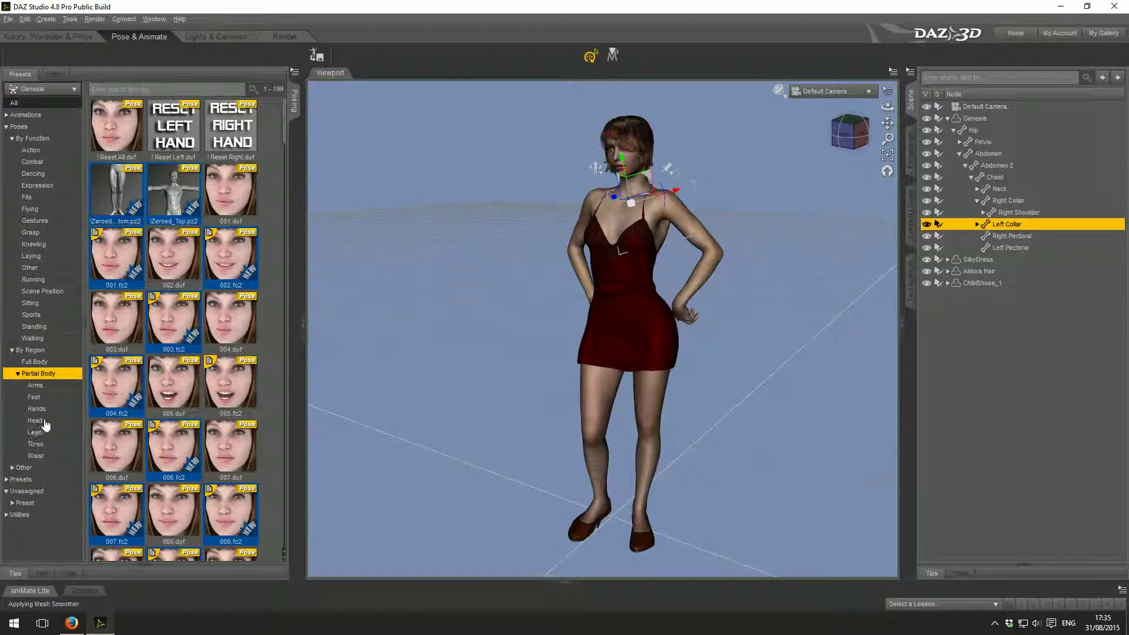
click(37, 409)
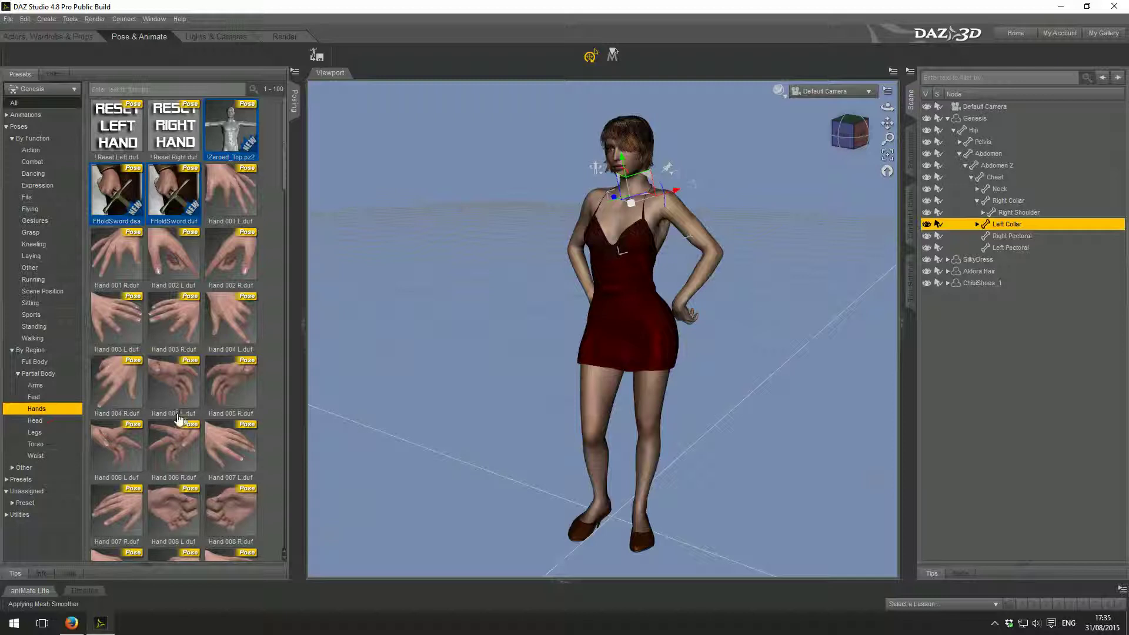
scroll(244, 402, down, 6)
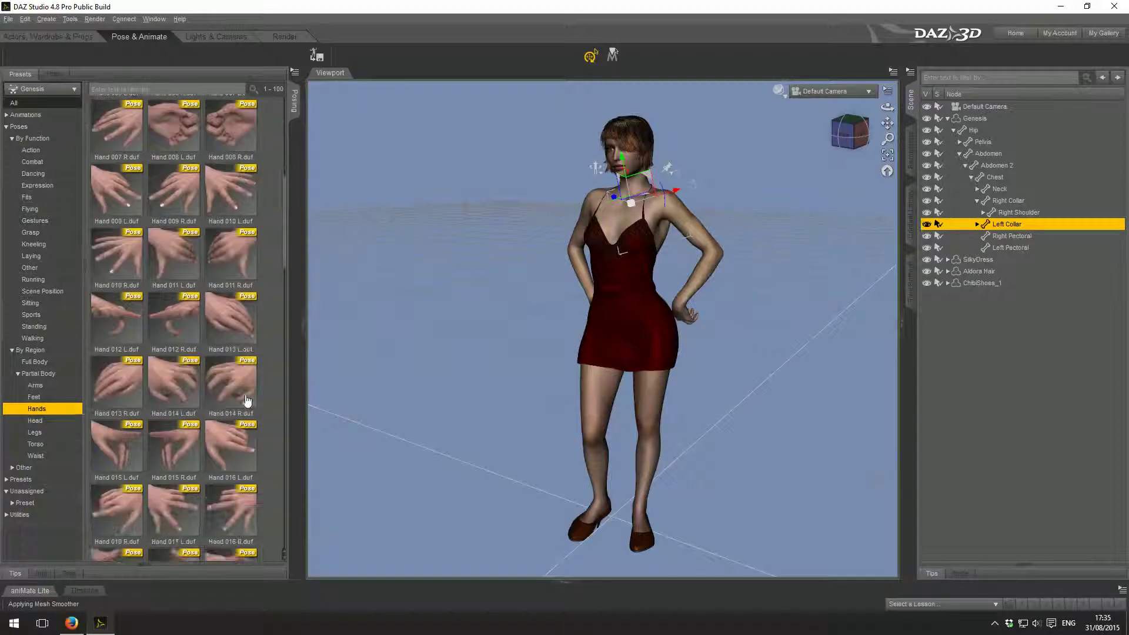
mouse_move(259, 462)
mouse_move(184, 486)
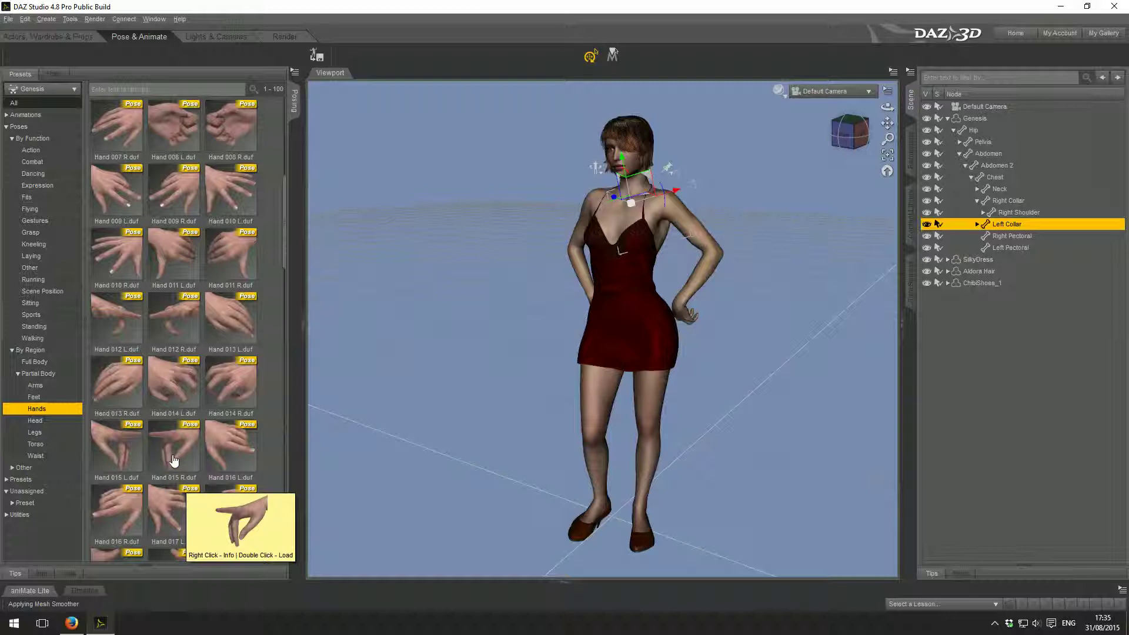
scroll(265, 383, down, 6)
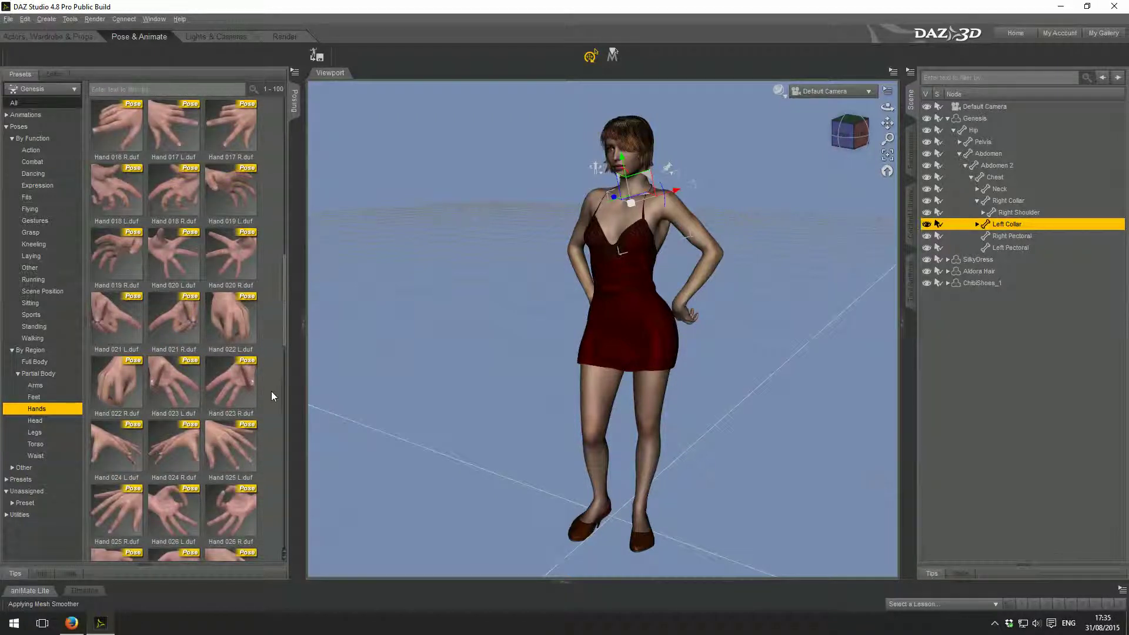
click(238, 385)
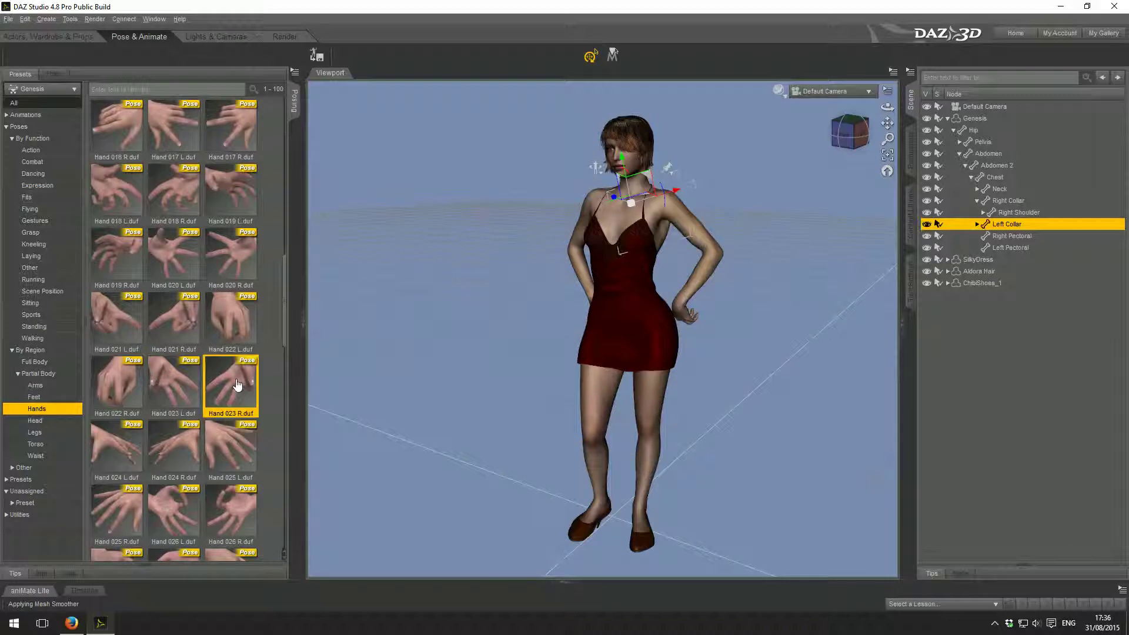
Apply the Hand 026 L pose to the figure's left hand and check both hands from several angles
click(850, 132)
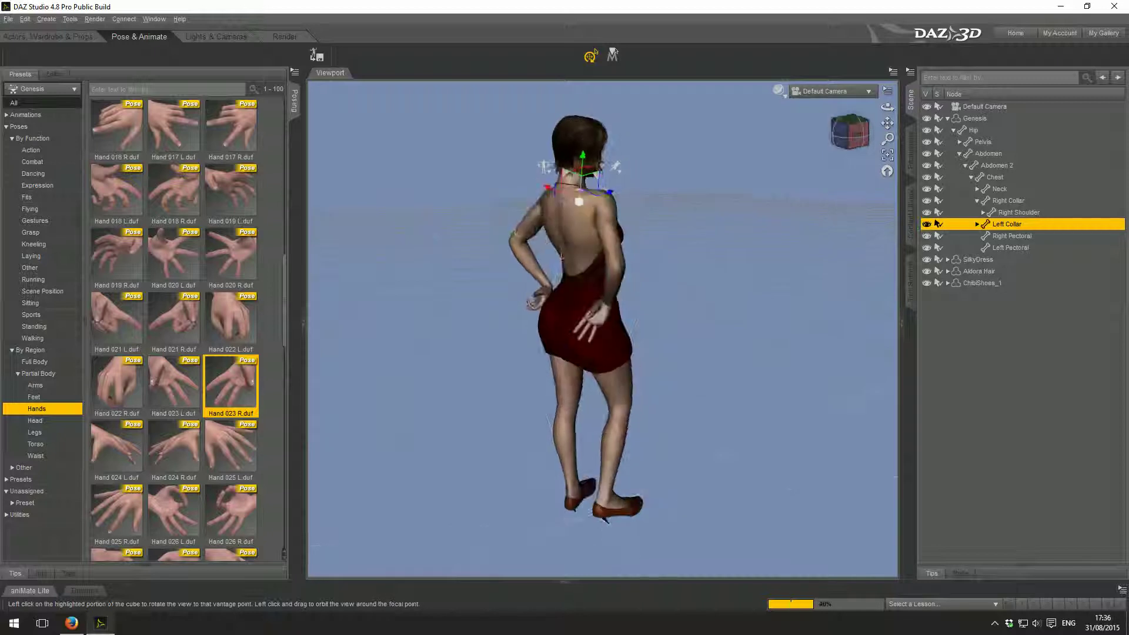
drag(850, 133, 842, 143)
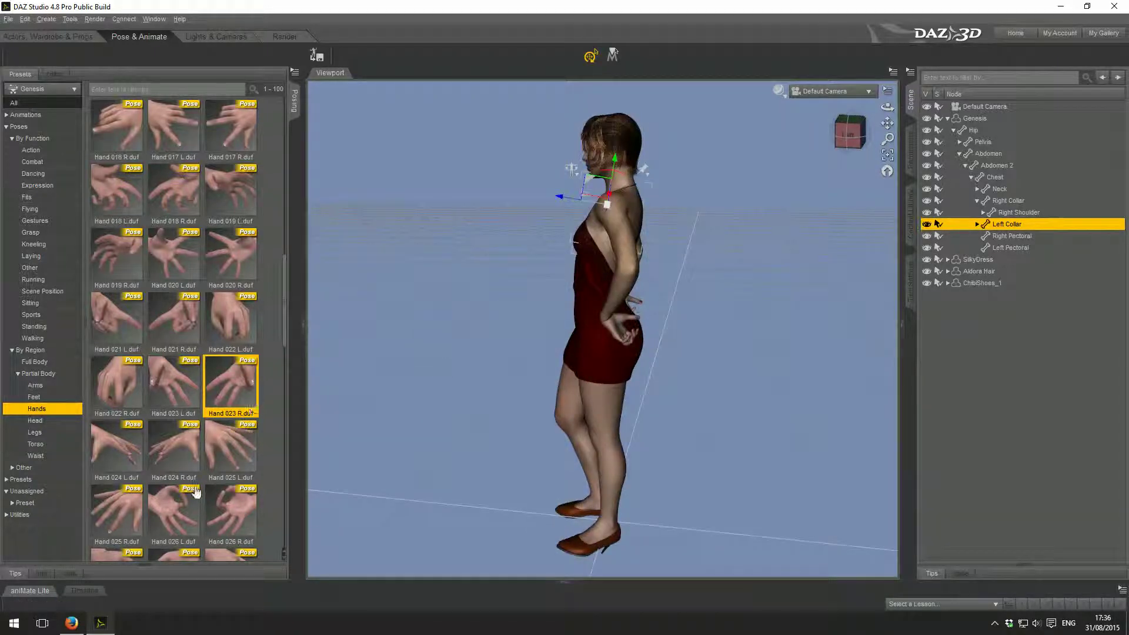
double_click(171, 518)
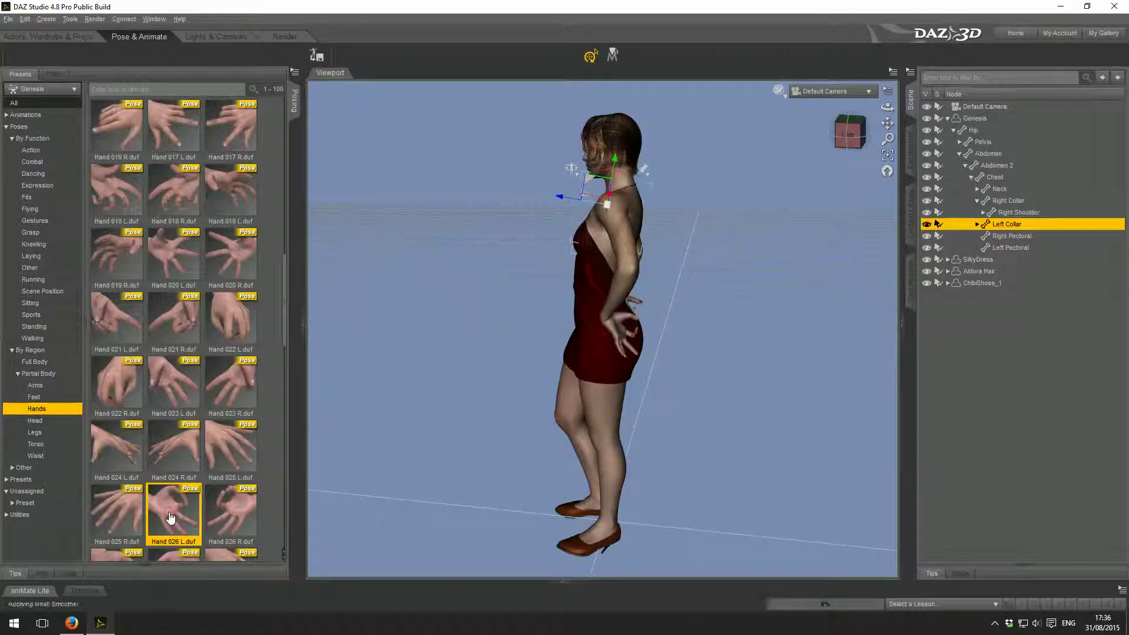
click(851, 136)
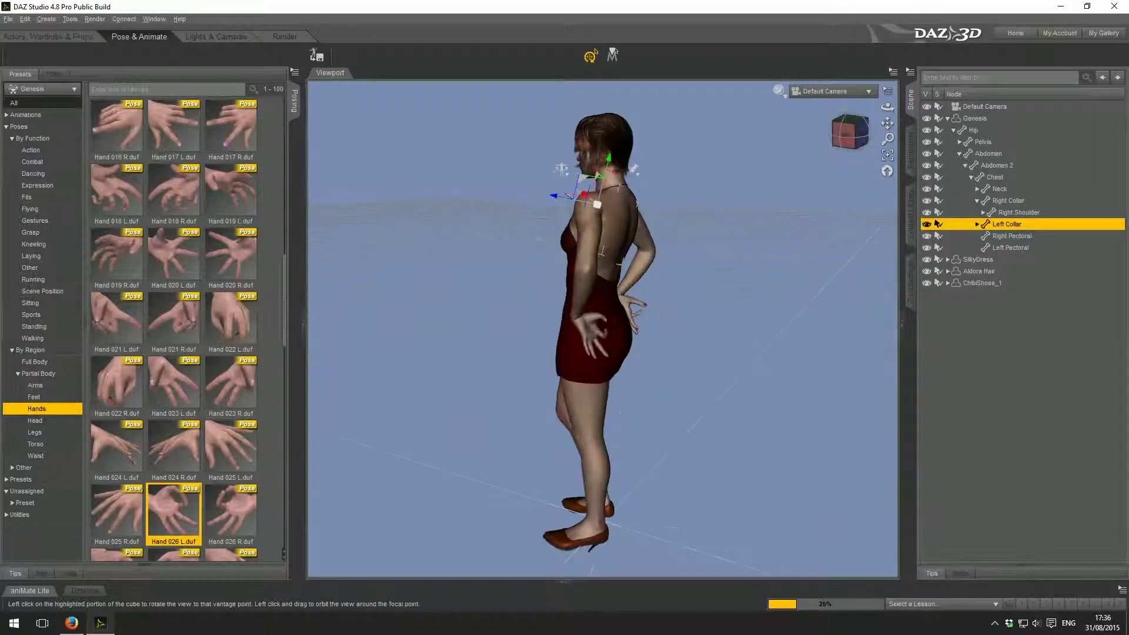
drag(851, 134, 721, 134)
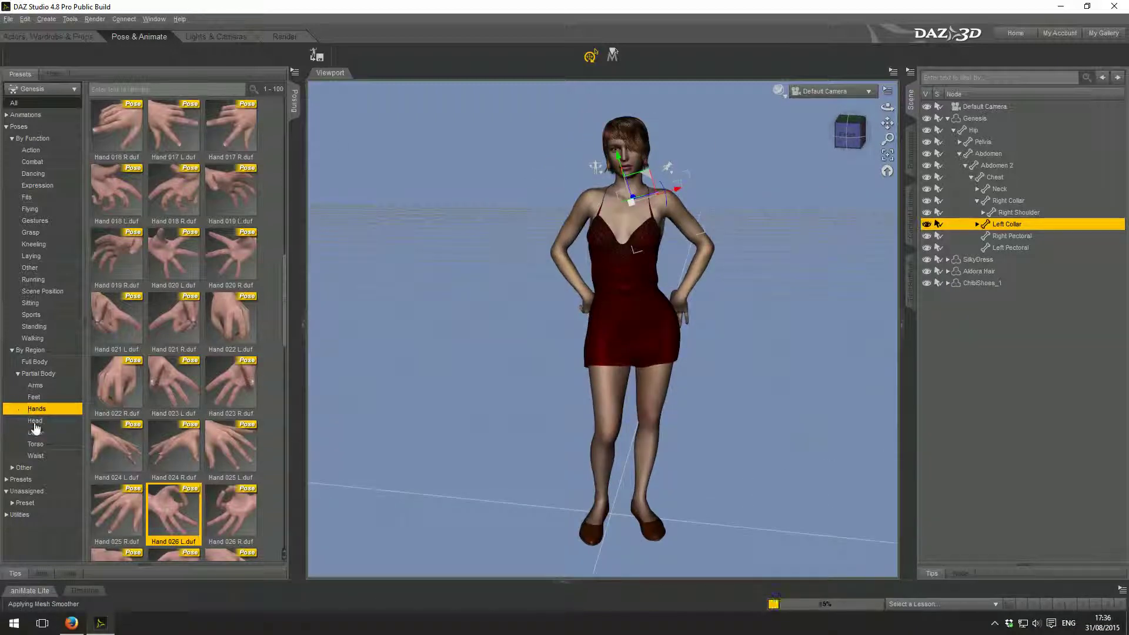
Apply the 035 facial expression pose to the figure from the partial-body head poses
click(36, 421)
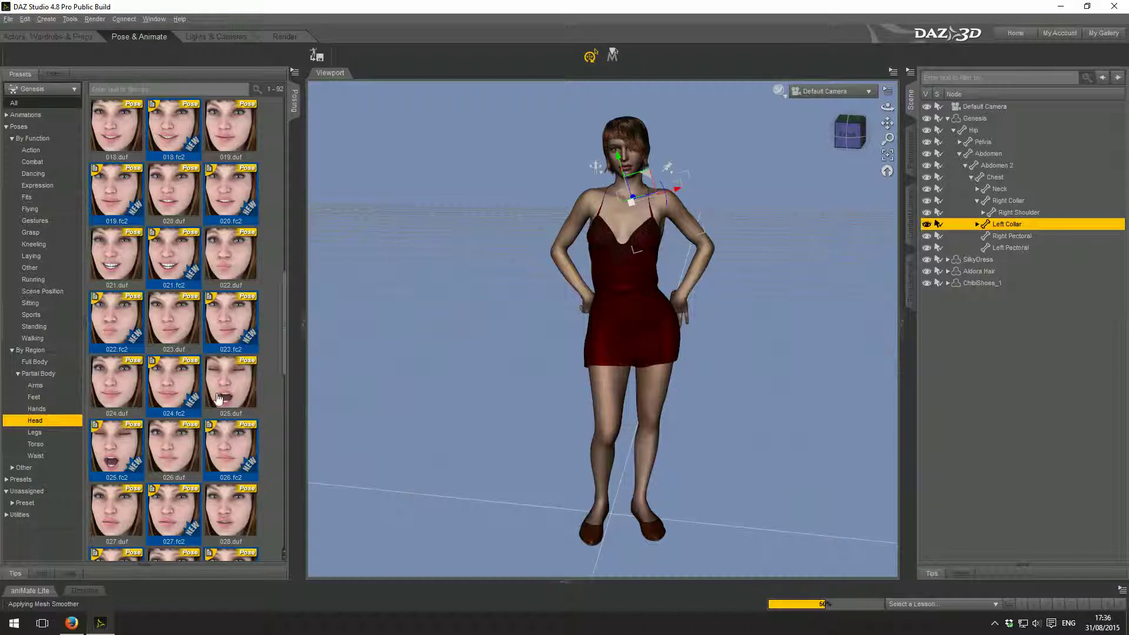
scroll(249, 371, down, 3)
scroll(248, 368, down, 5)
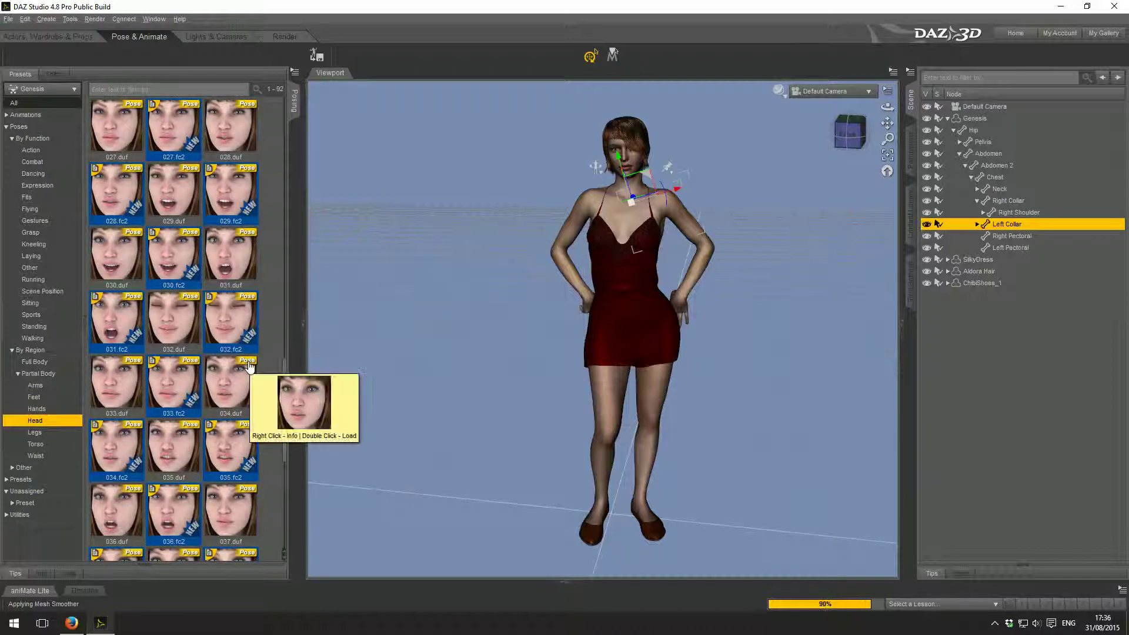
double_click(198, 466)
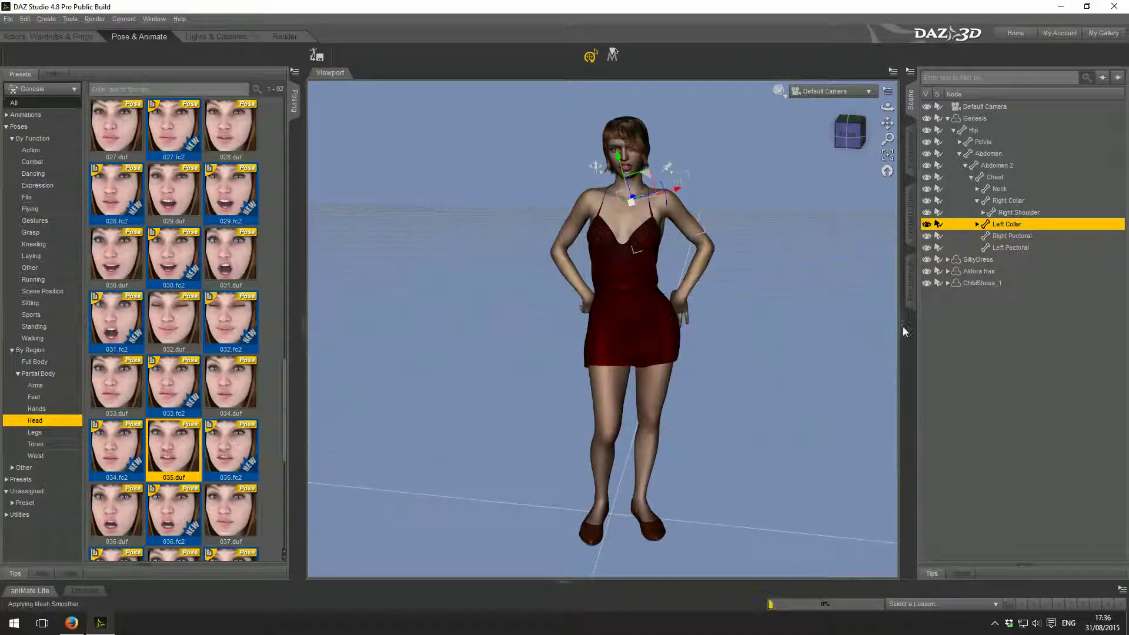
mouse_move(847, 136)
mouse_down()
mouse_move(876, 136)
mouse_move(819, 135)
mouse_move(855, 136)
mouse_up()
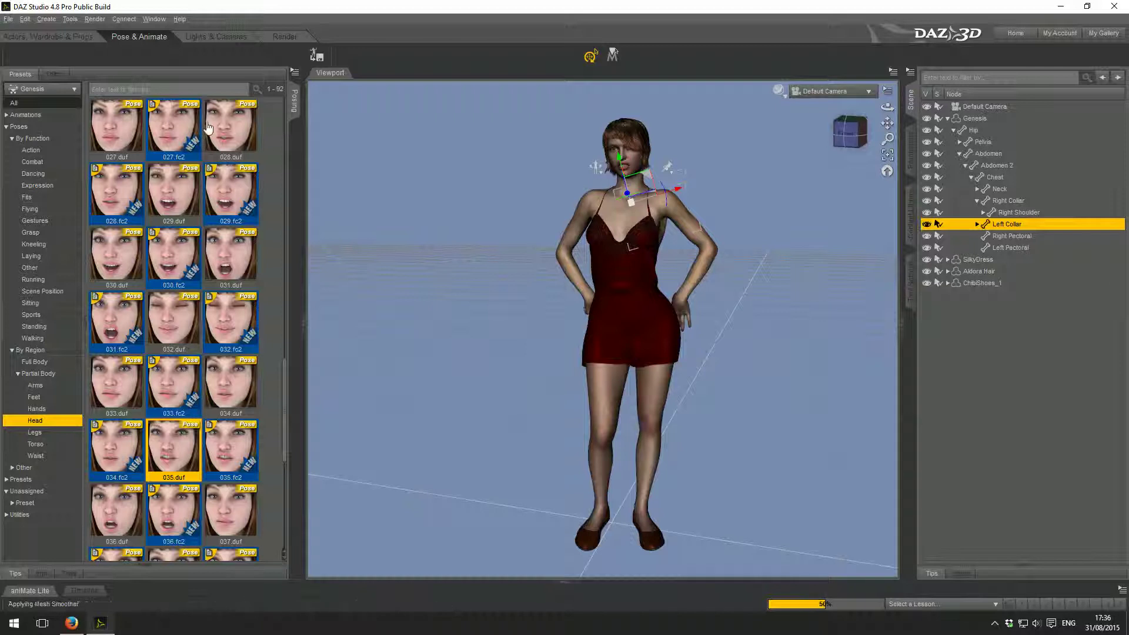
Save the figure's current pose as a pose preset named Pose_nova, current frame only, with all Genesis properties included
click(9, 19)
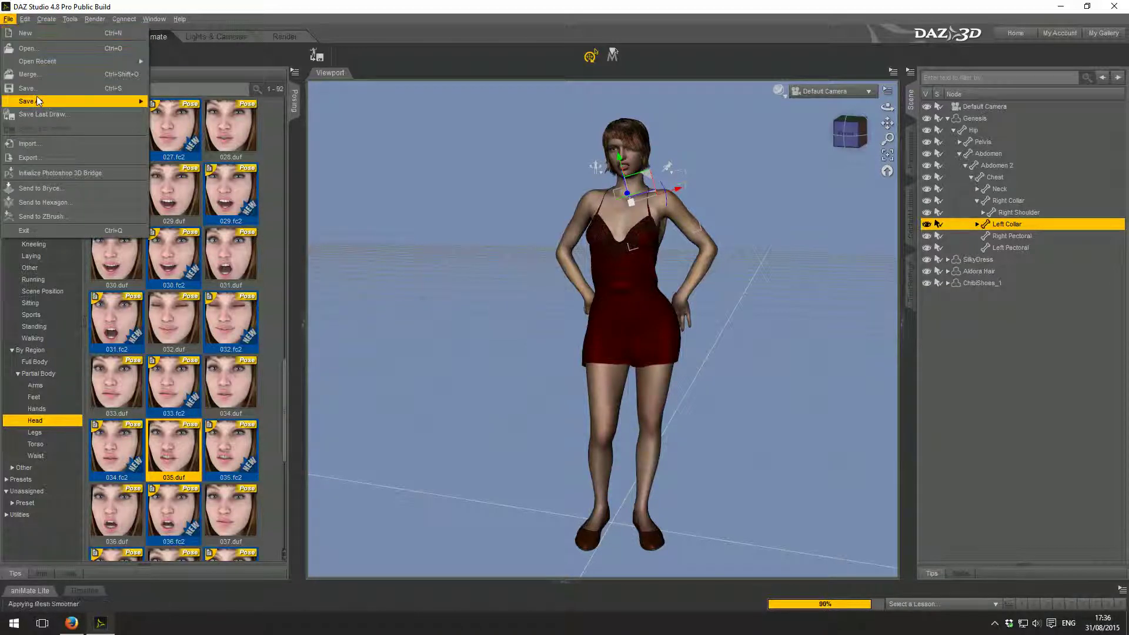
mouse_move(38, 101)
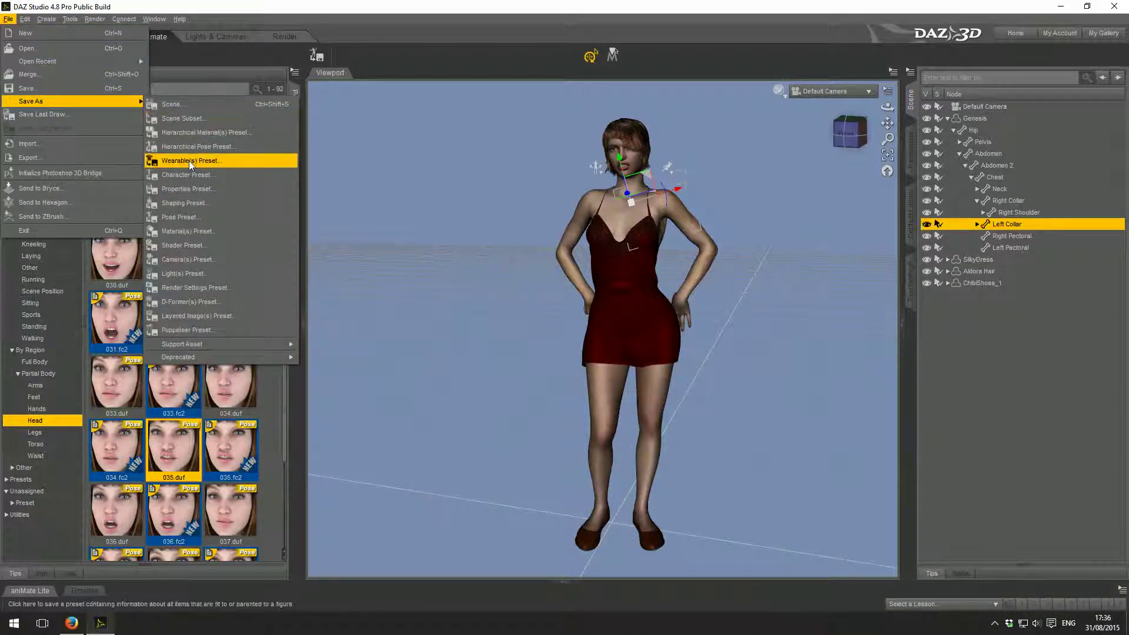
click(185, 216)
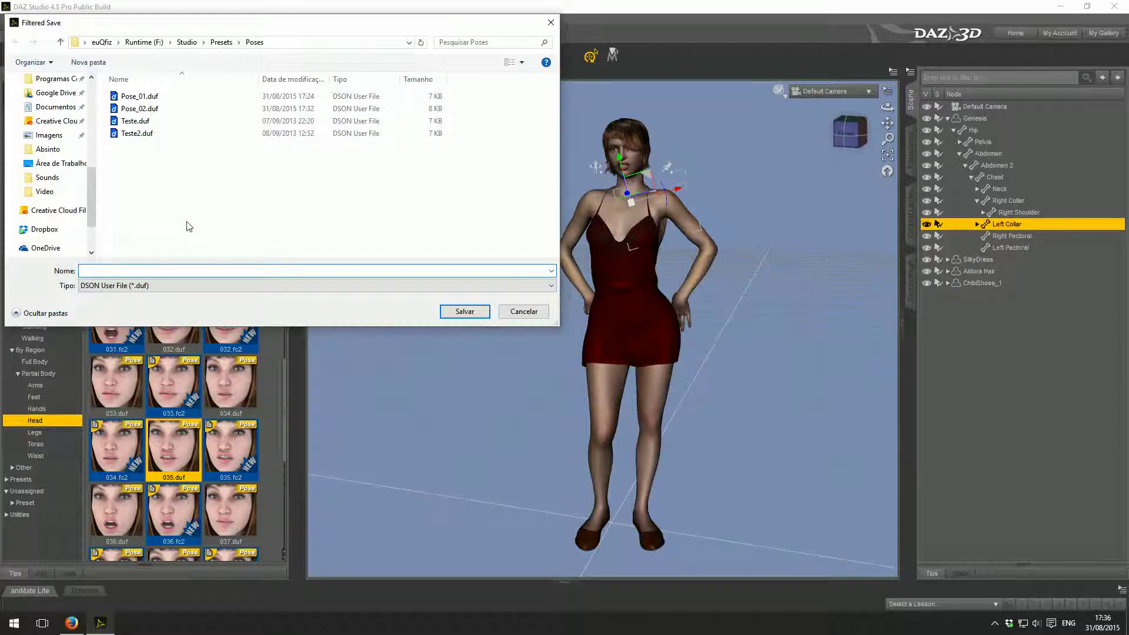
text(Pose_nova)
key(Return)
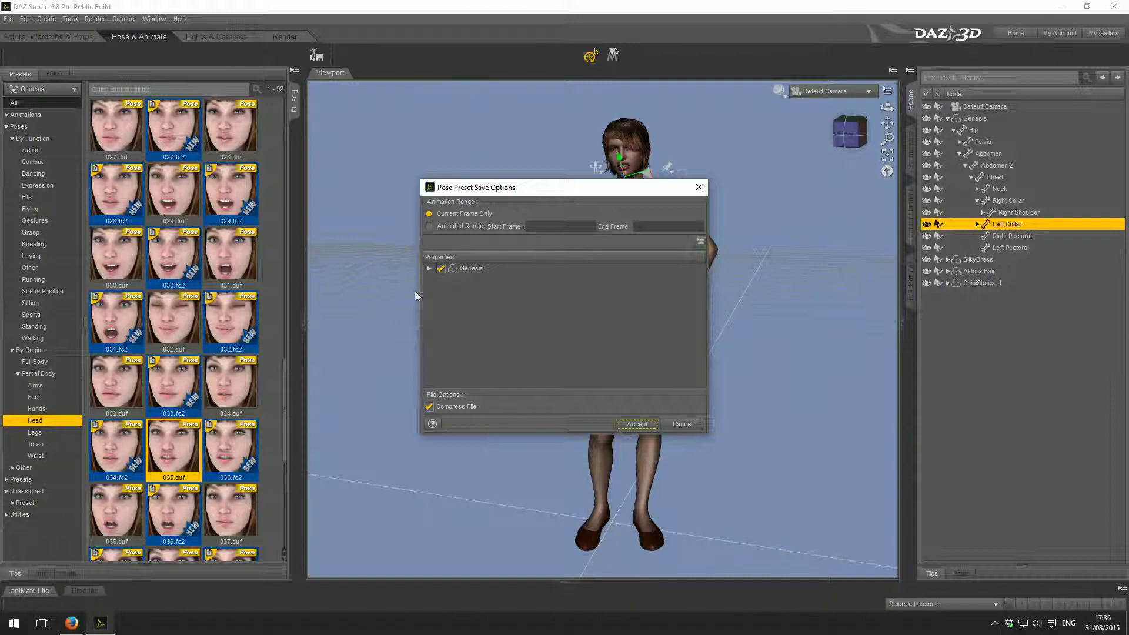
click(429, 269)
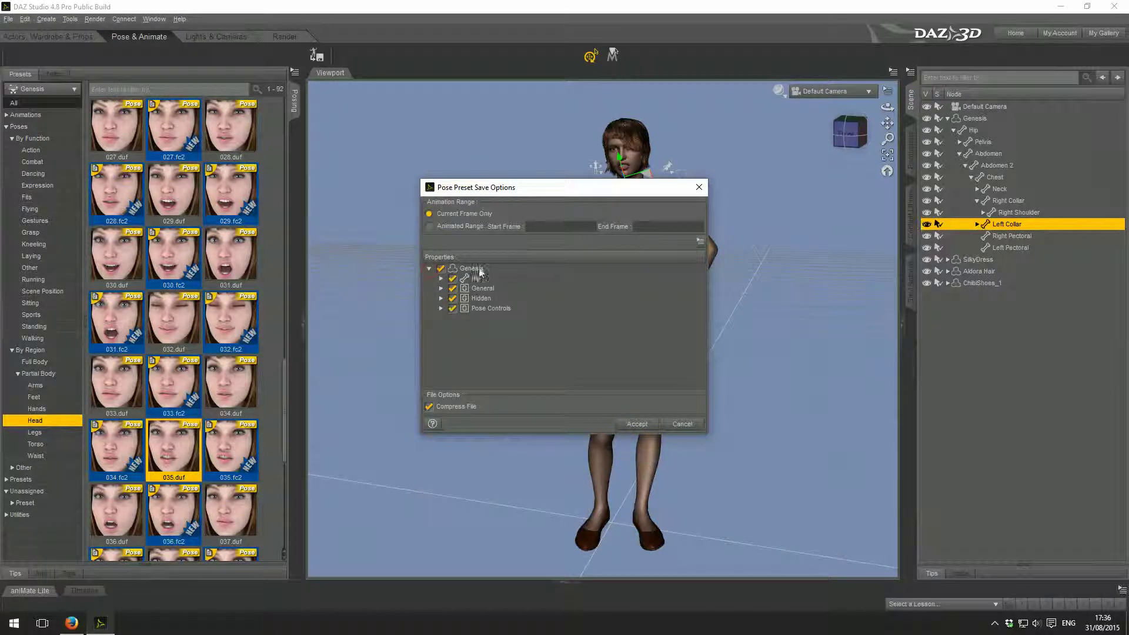
click(637, 424)
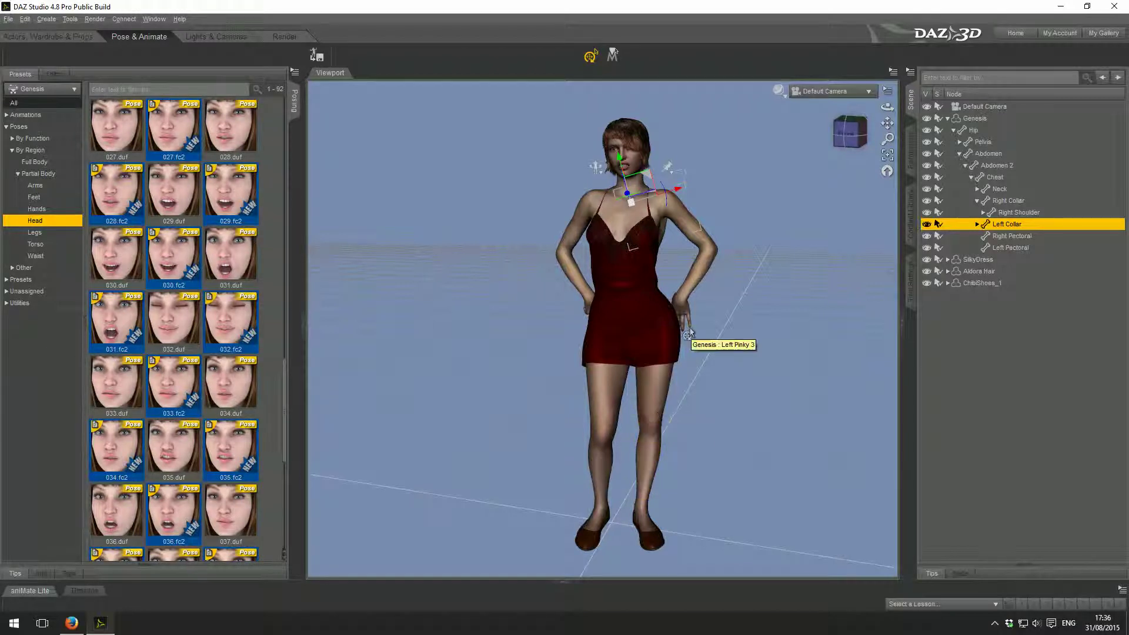
Clear the current scene and start a new empty one
click(8, 18)
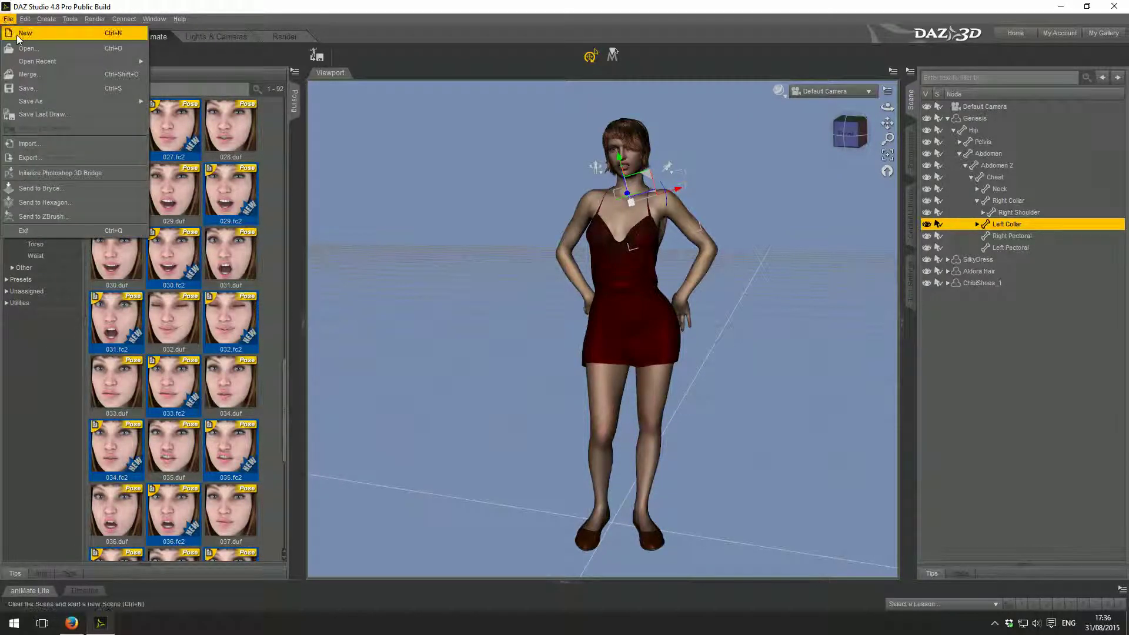
click(23, 31)
click(561, 319)
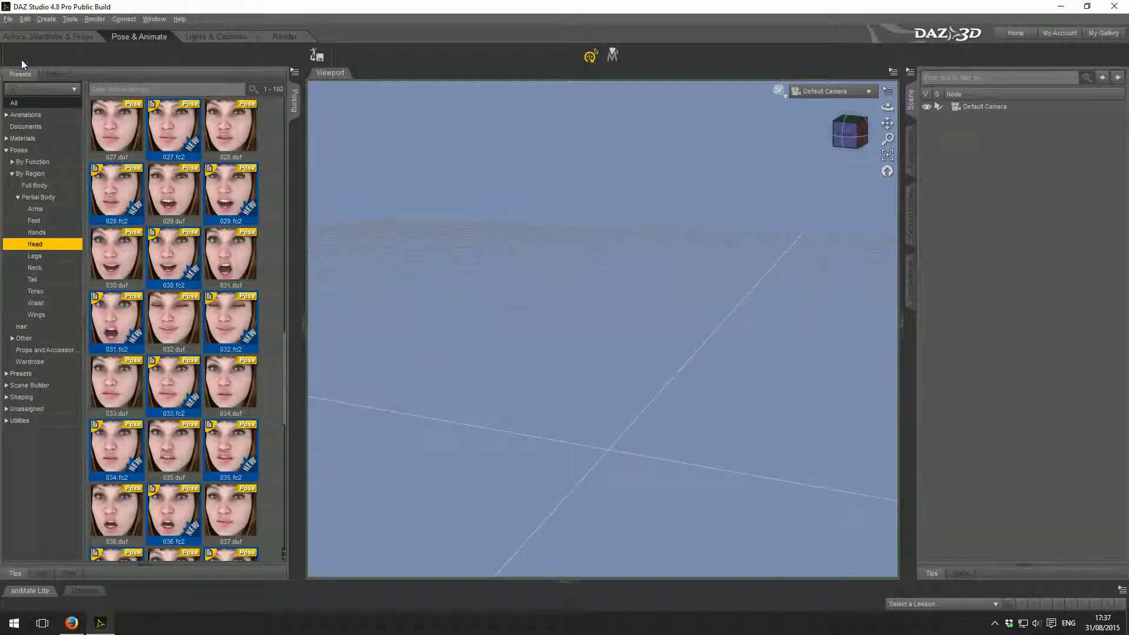
Load the Basic Child figure into the scene and frame it in the view
click(50, 37)
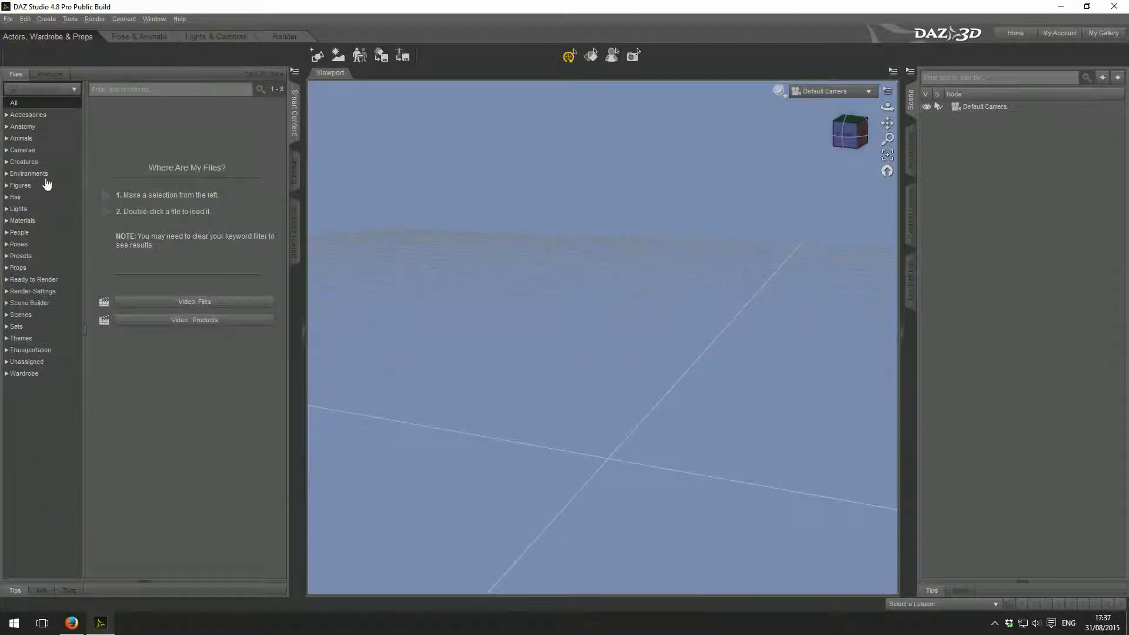
click(32, 186)
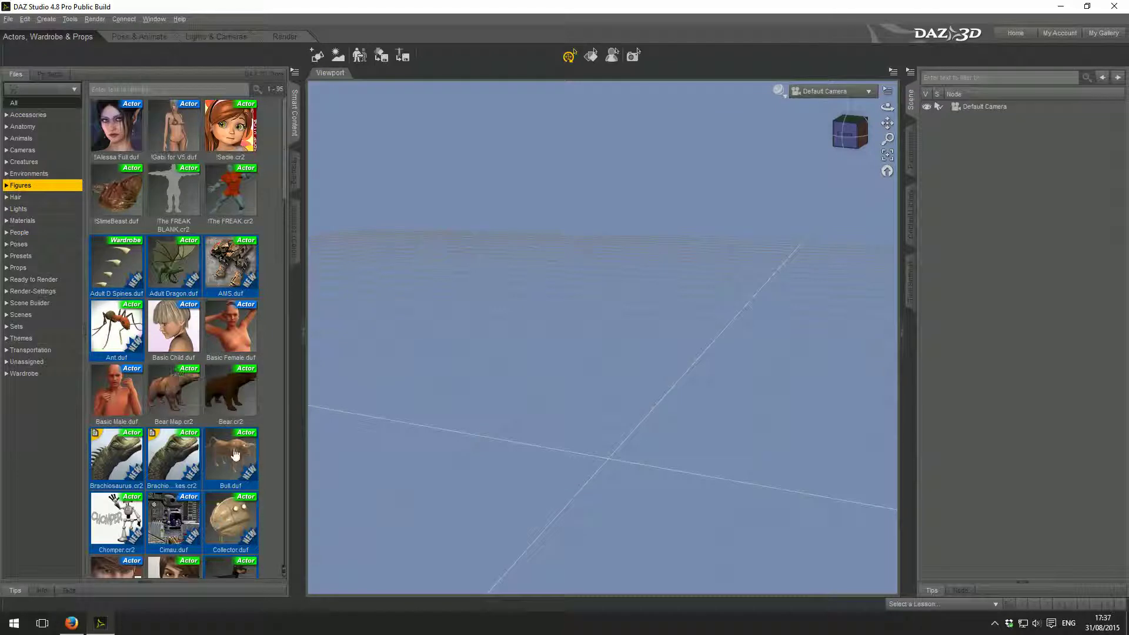
double_click(174, 329)
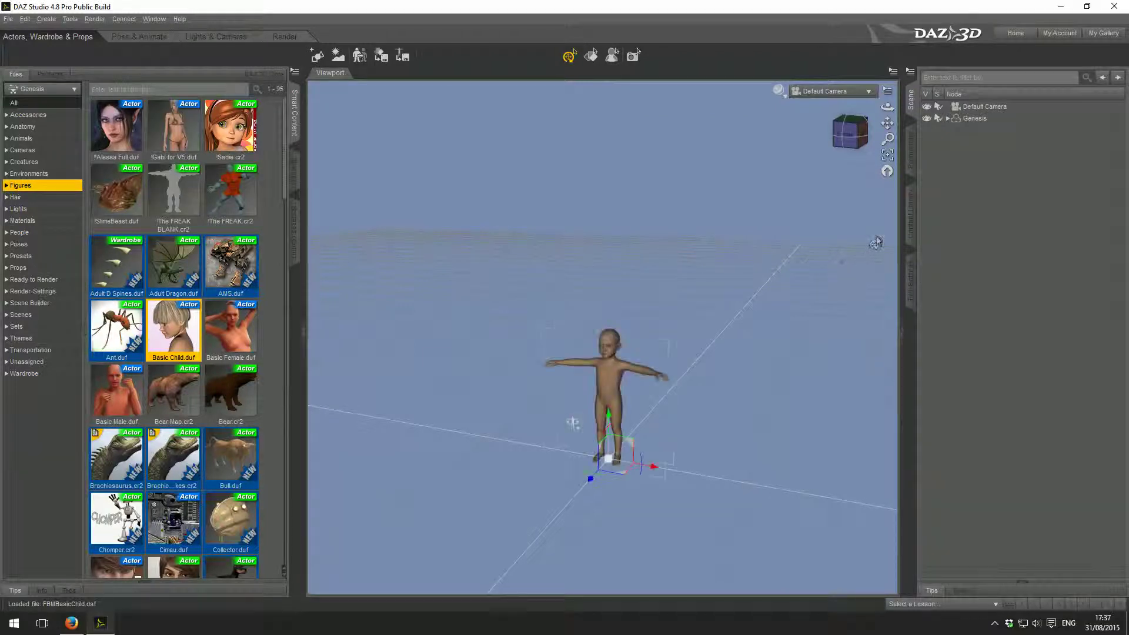
click(888, 154)
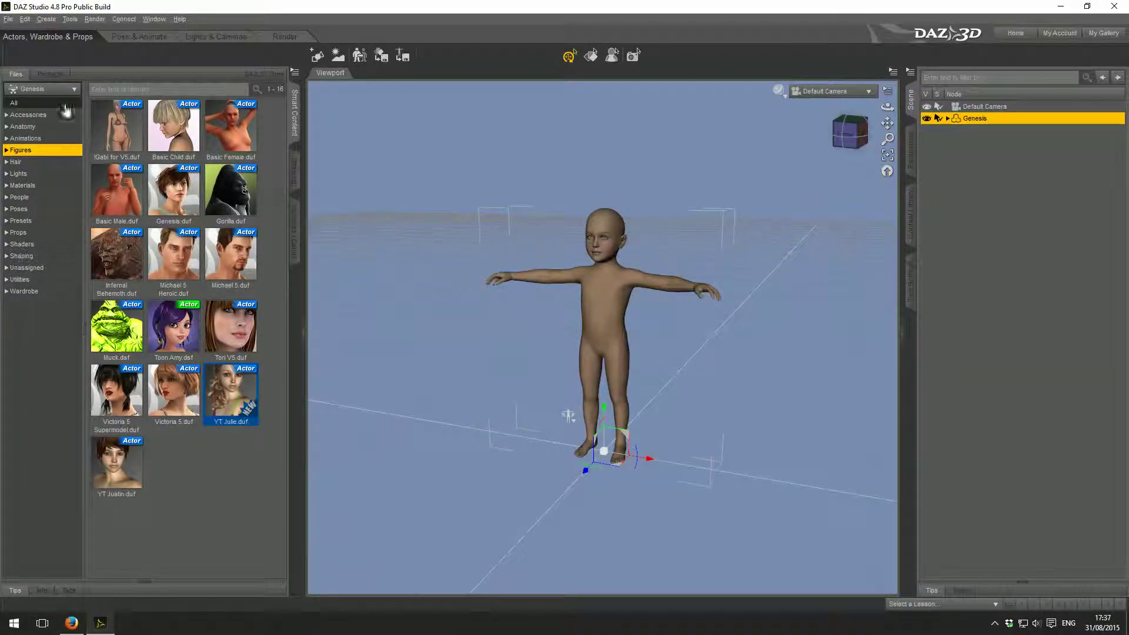
Apply the saved Pose_nova preset from the unassigned presets to the child figure and inspect the pose up close
click(139, 36)
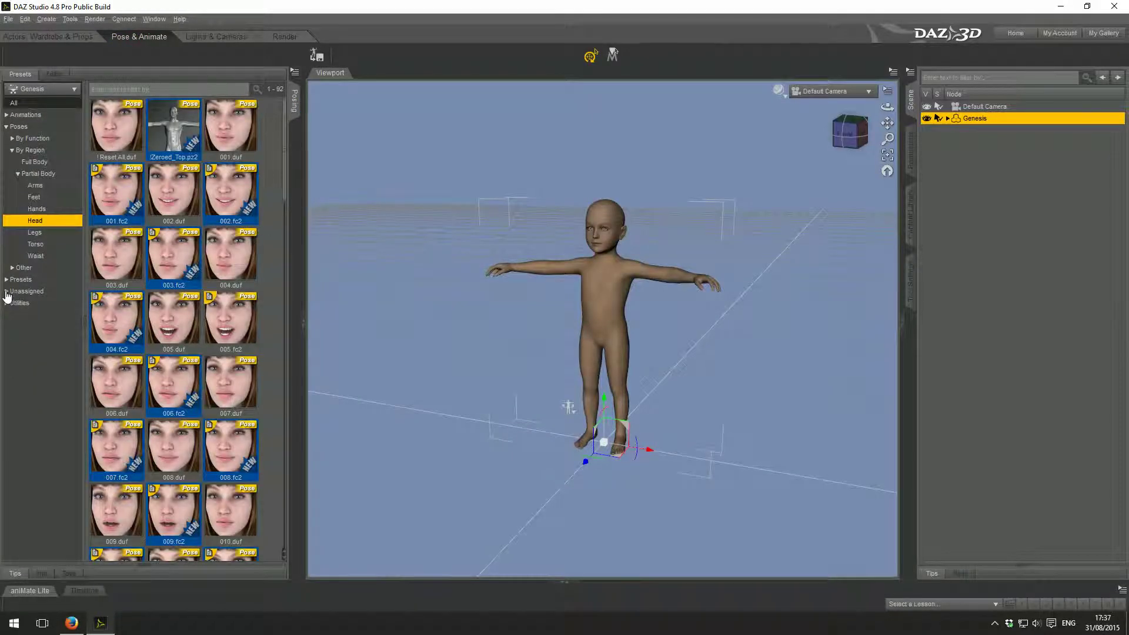
click(7, 292)
click(23, 303)
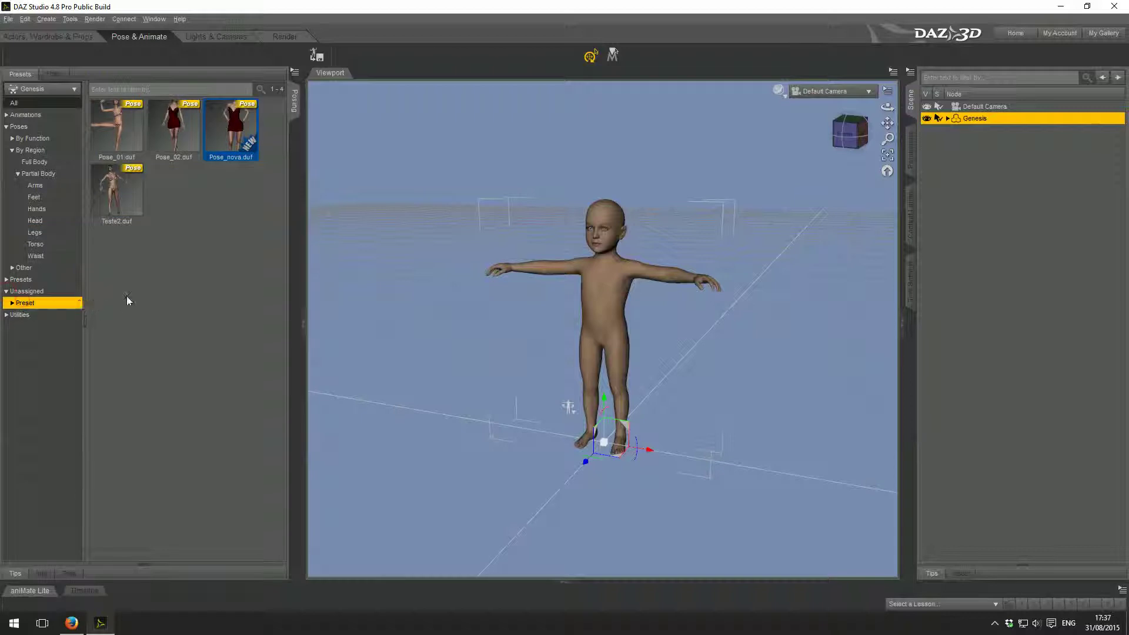
double_click(239, 141)
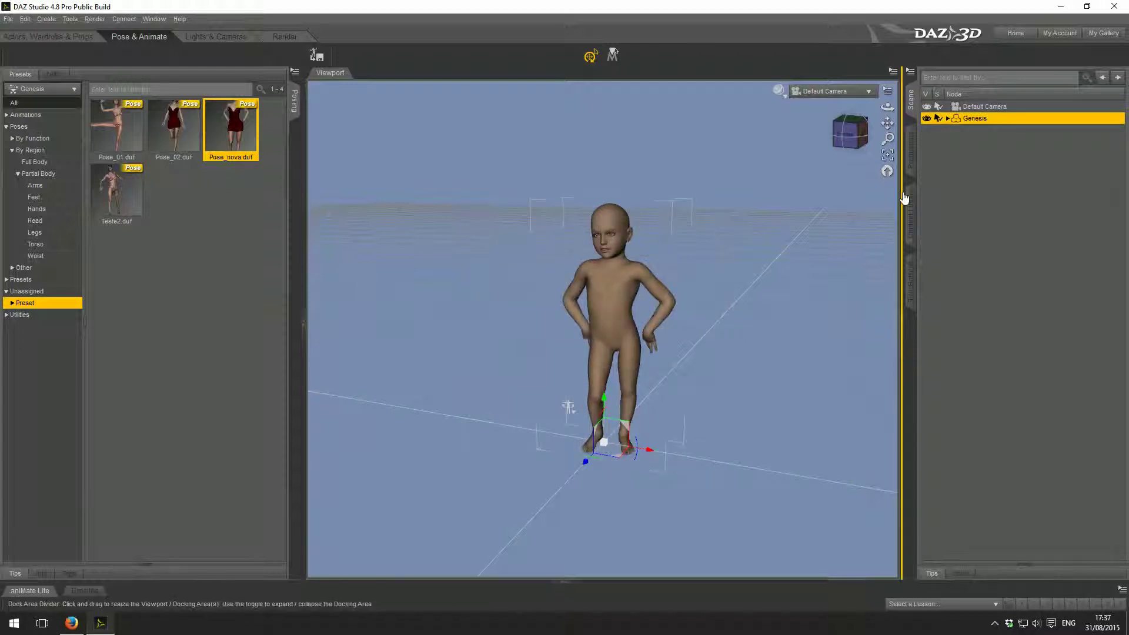
mouse_move(851, 130)
mouse_down()
mouse_move(944, 130)
mouse_move(824, 130)
mouse_move(847, 126)
mouse_up()
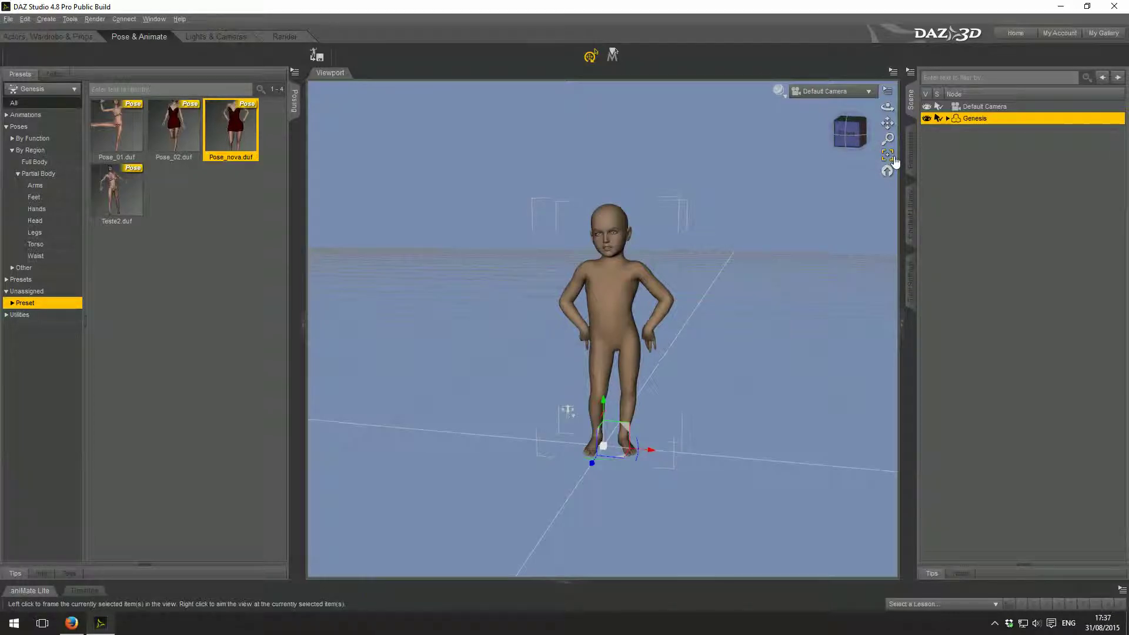
drag(887, 140, 888, 148)
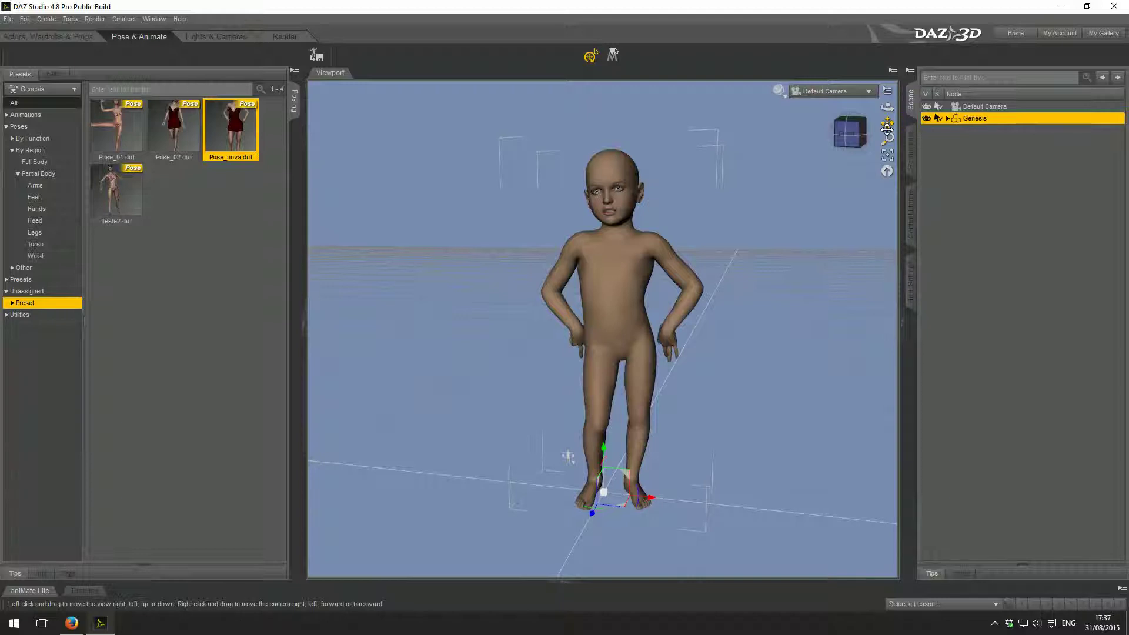